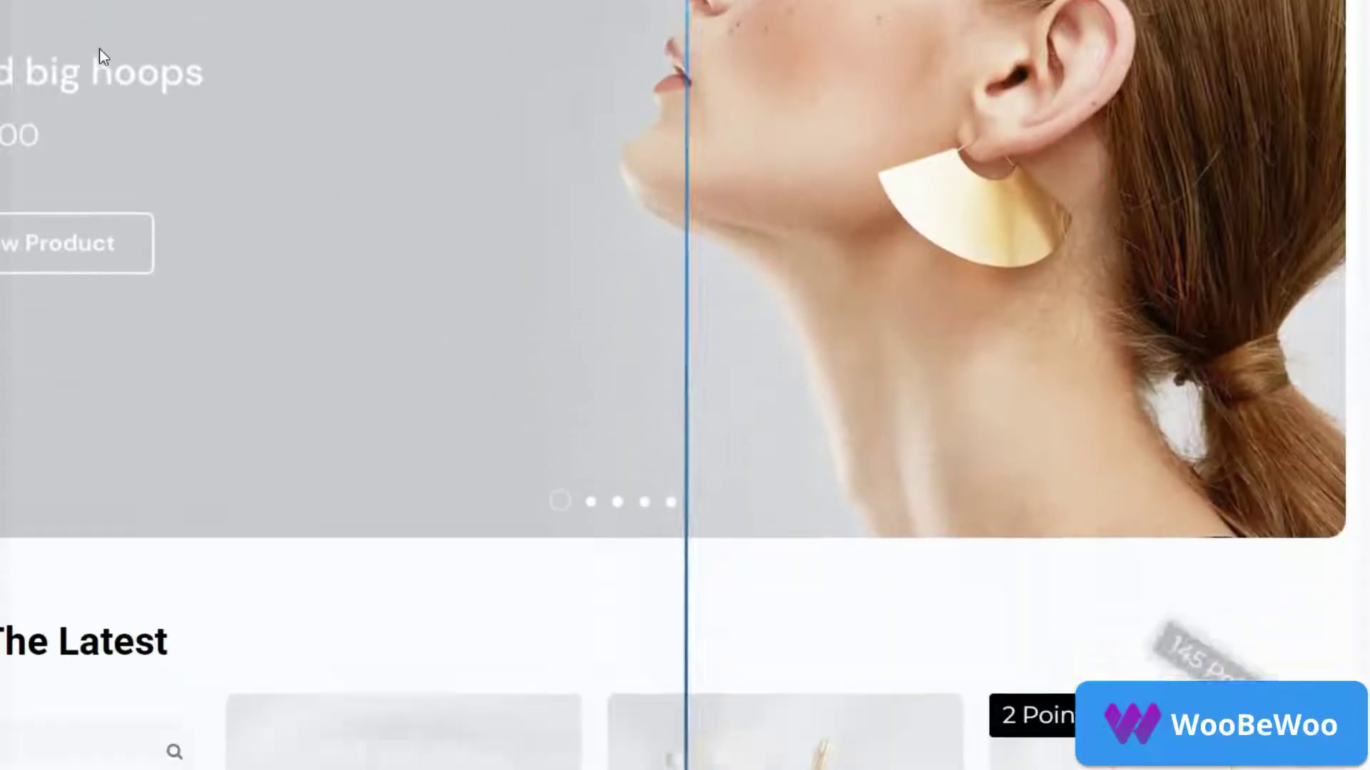
{"action": "scroll", "coordinate": [190, 42], "scroll_direction": "down", "scroll_amount": 2}
{"action": "scroll", "coordinate": [217, 39], "scroll_direction": "down", "scroll_amount": 2}
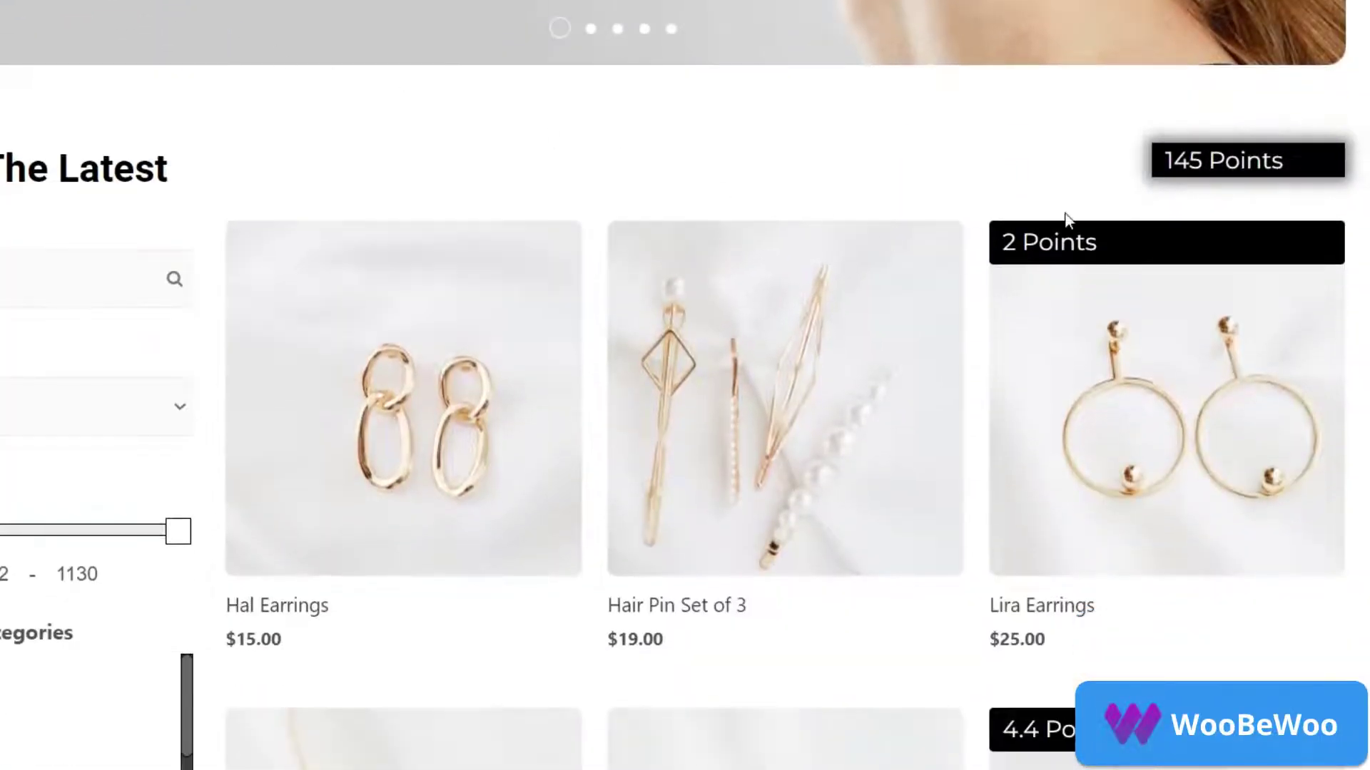
{"action": "scroll", "coordinate": [982, 303], "scroll_direction": "down", "scroll_amount": 2}
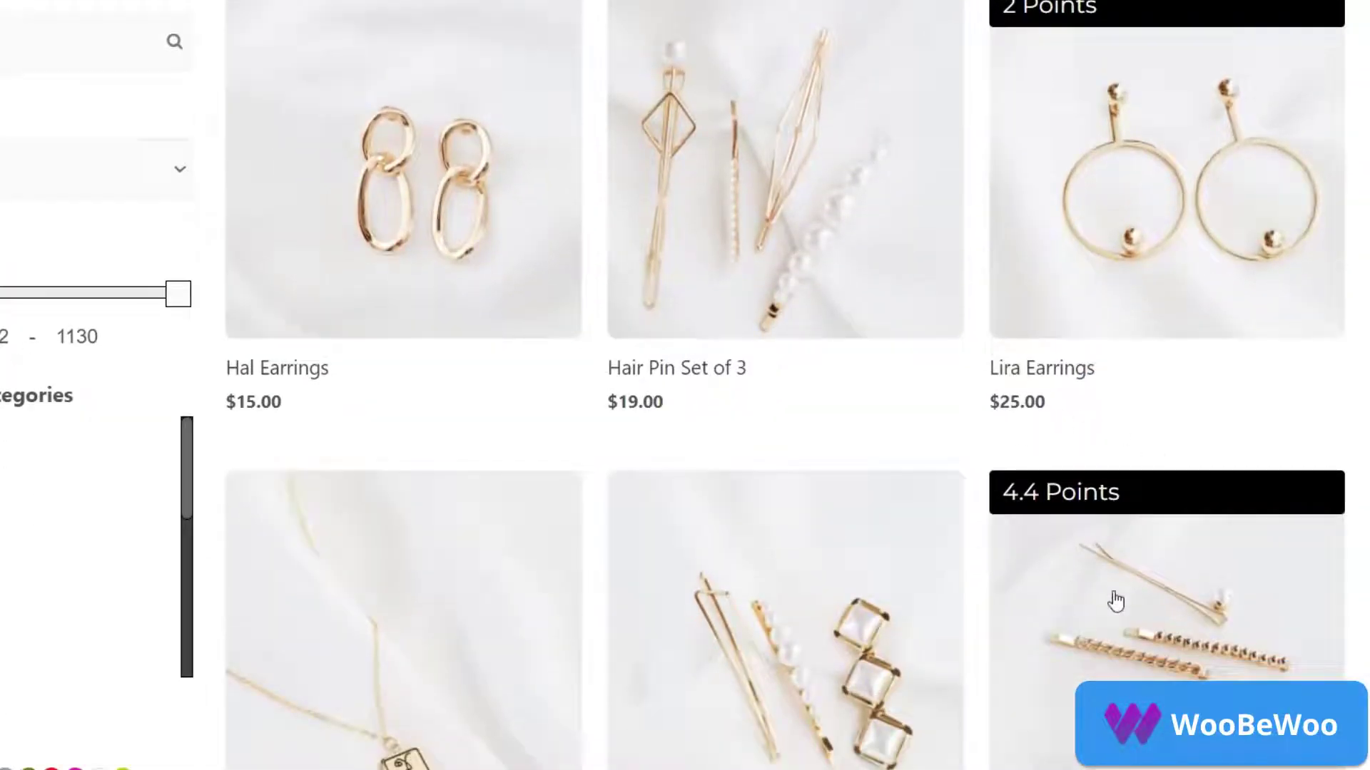
{"action": "scroll", "coordinate": [1113, 461], "scroll_direction": "up", "scroll_amount": 3}
{"action": "scroll", "coordinate": [1178, 314], "scroll_direction": "up", "scroll_amount": 1}
Review the shopper's 145-point breakdown, transaction history and points settings in the account window
{"action": "left_click", "coordinate": [1192, 298]}
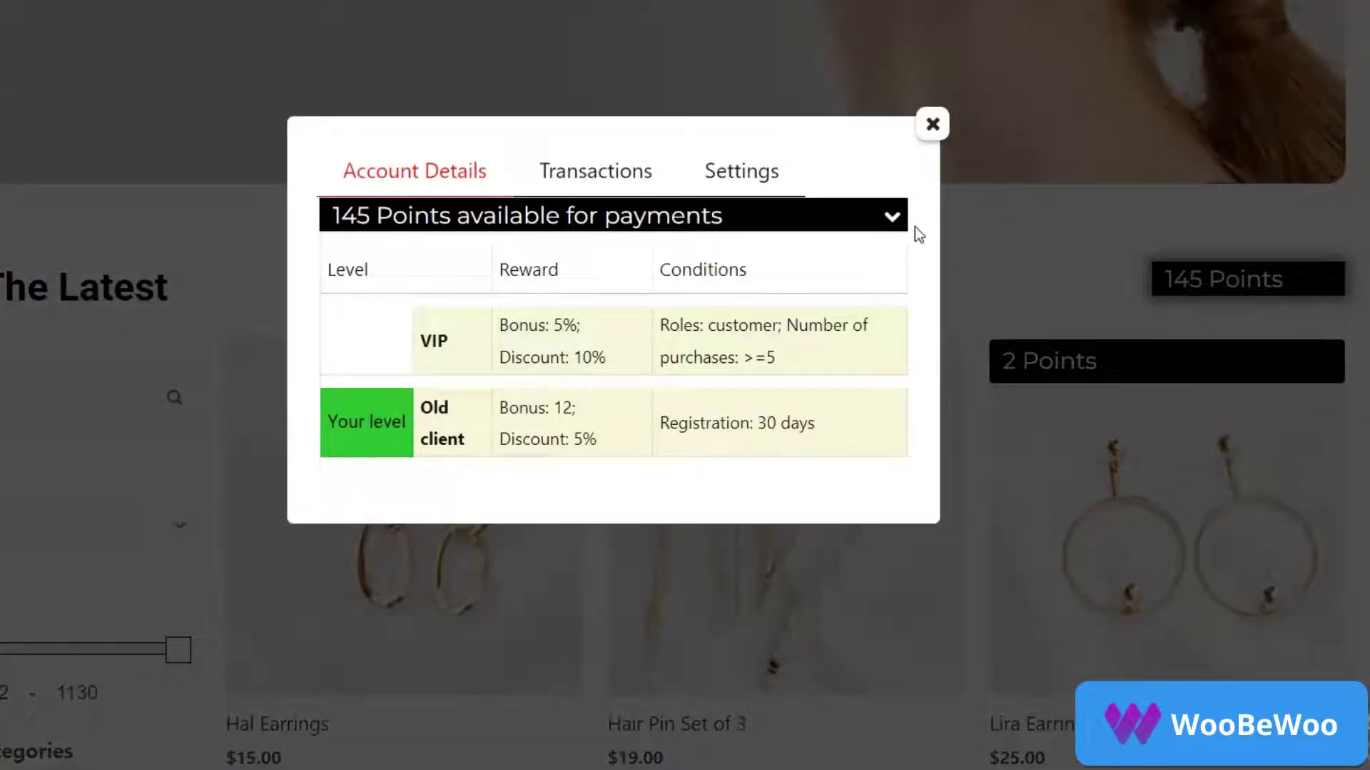
{"action": "left_click", "coordinate": [893, 221]}
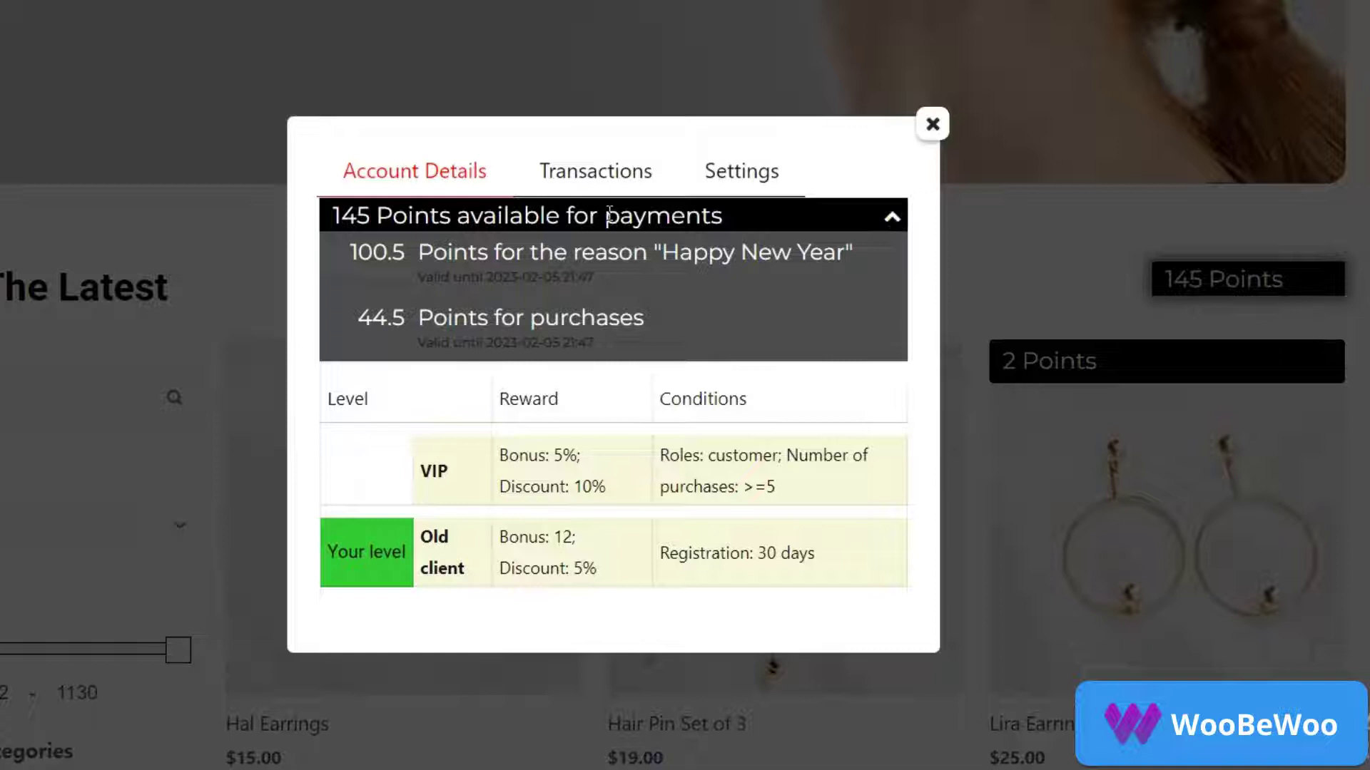
{"action": "left_click", "coordinate": [597, 173]}
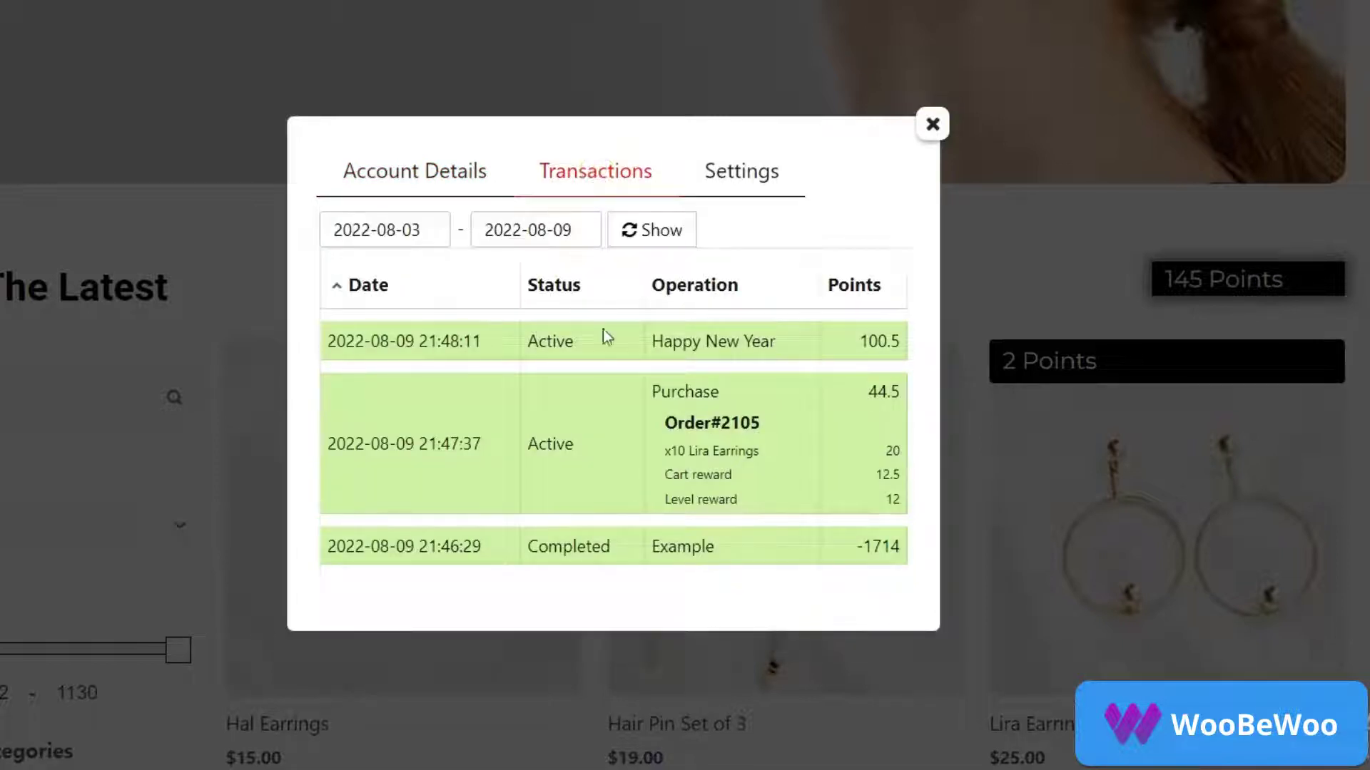
{"action": "left_click", "coordinate": [723, 173]}
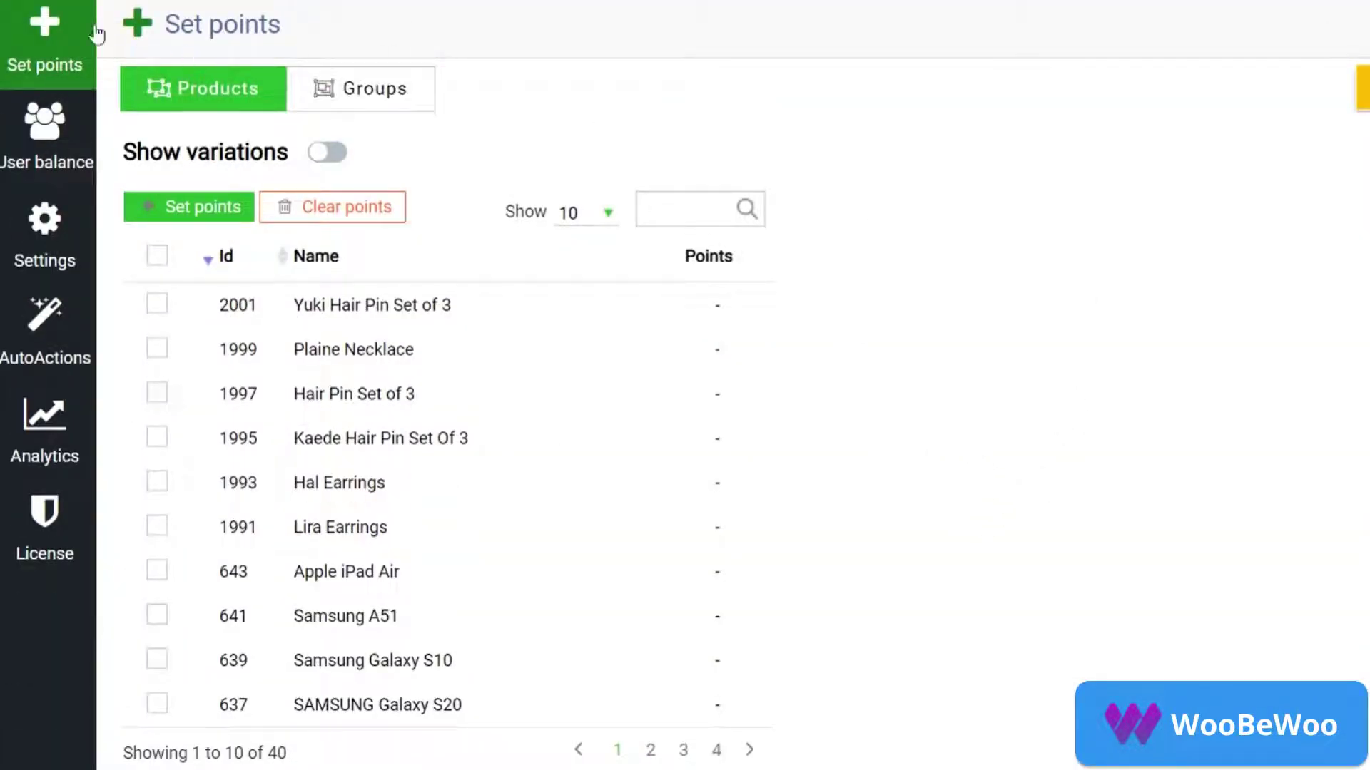
Give Plaine Necklace, Hair Pin Set of 3 and Kaede Hair Pin Set Of 3 12% points
{"action": "left_click", "coordinate": [156, 349]}
{"action": "left_click", "coordinate": [157, 395]}
{"action": "left_click", "coordinate": [156, 438]}
{"action": "left_click", "coordinate": [197, 214]}
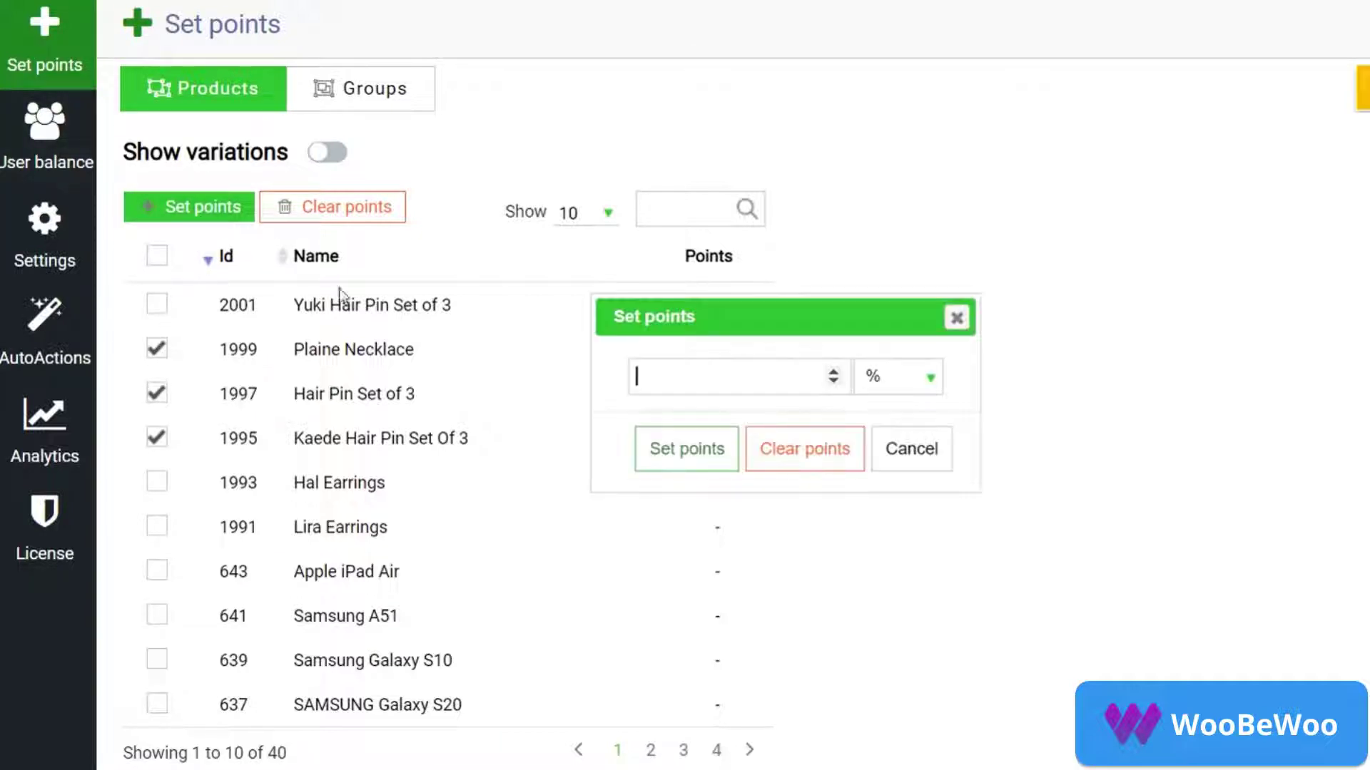
{"action": "type", "text": "12"}
{"action": "left_click", "coordinate": [693, 455]}
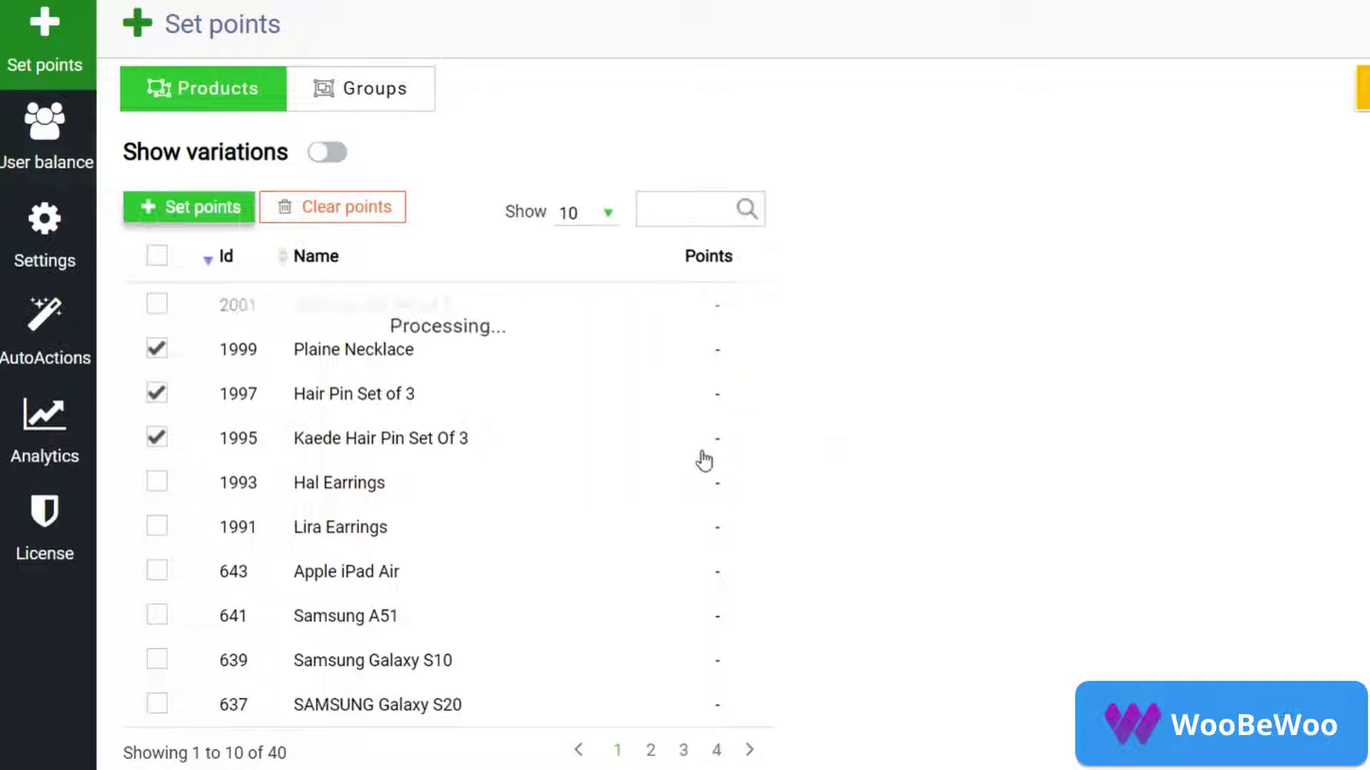
Give Lira Earrings 3 plain points instead of a percentage
{"action": "left_click", "coordinate": [728, 548]}
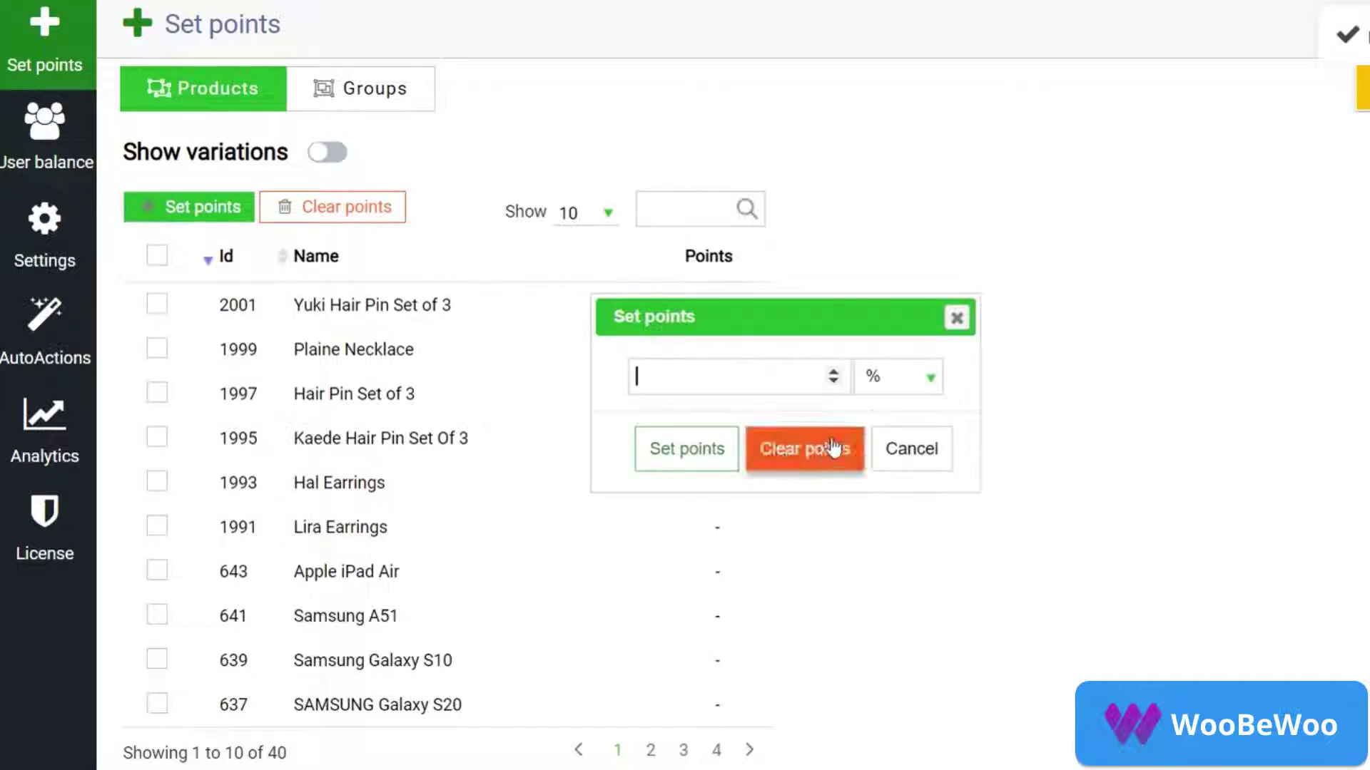
{"action": "left_click", "coordinate": [894, 377]}
{"action": "left_click", "coordinate": [888, 426]}
{"action": "type", "text": "3"}
{"action": "left_click", "coordinate": [711, 450]}
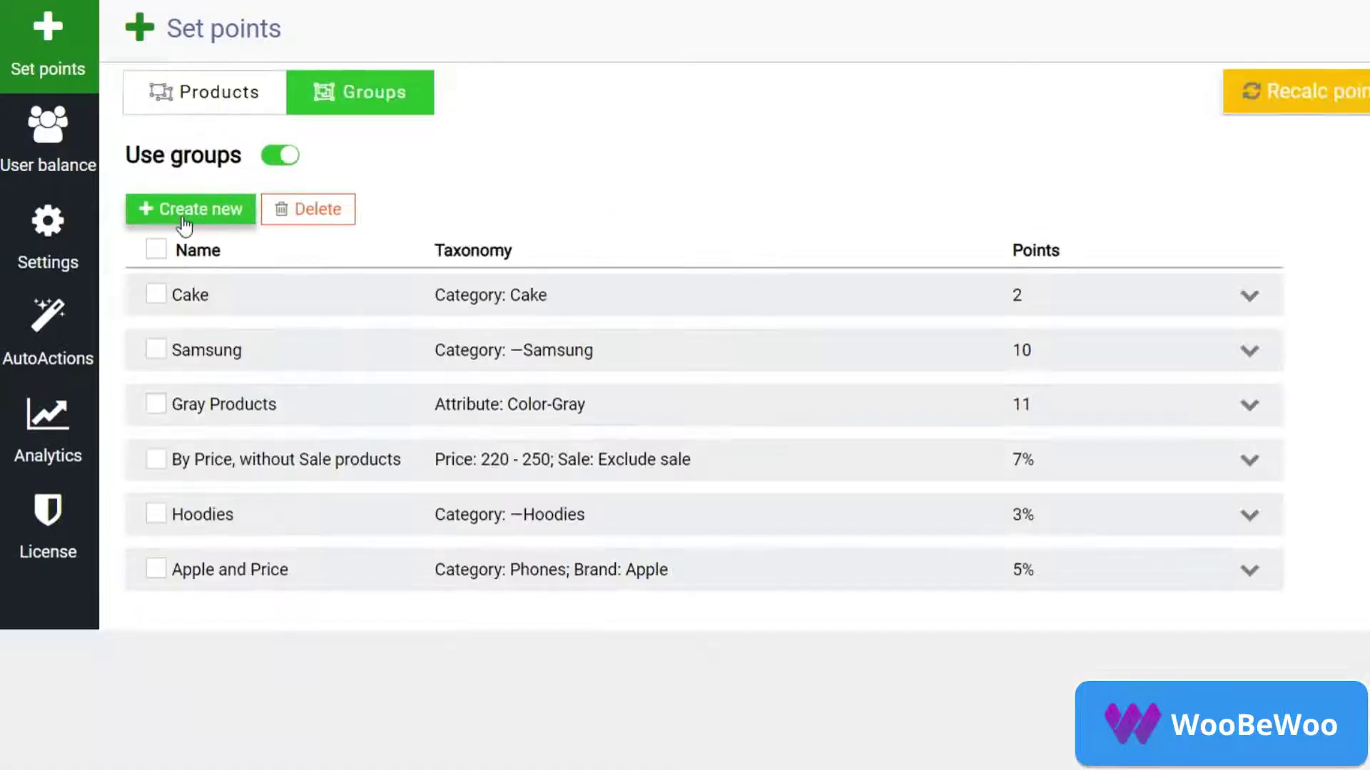
Start a new points group named Example with a Category condition of Phones
{"action": "left_click", "coordinate": [185, 213]}
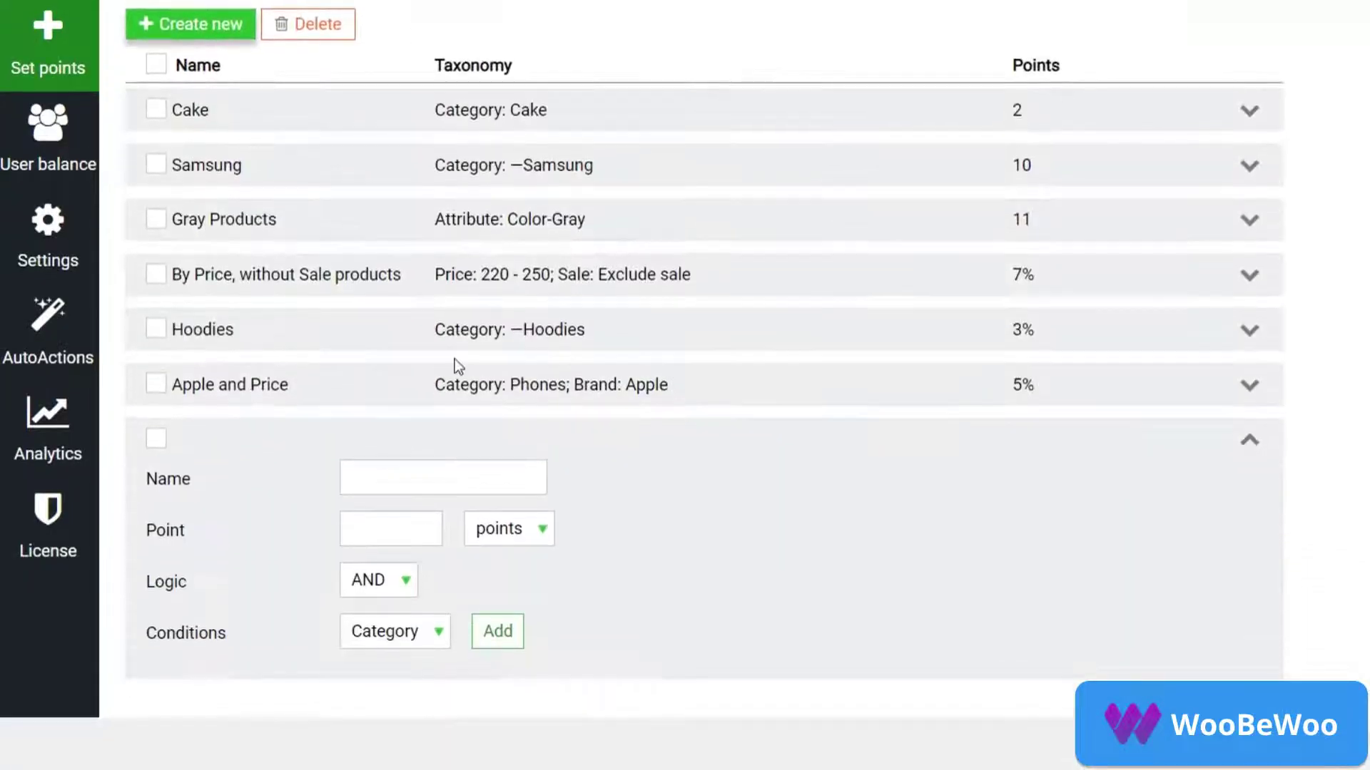
{"action": "scroll", "coordinate": [454, 359], "scroll_direction": "down", "scroll_amount": 3}
{"action": "left_click", "coordinate": [429, 248]}
{"action": "type", "text": "Example"}
{"action": "type", "text": "5"}
{"action": "left_click", "coordinate": [498, 402]}
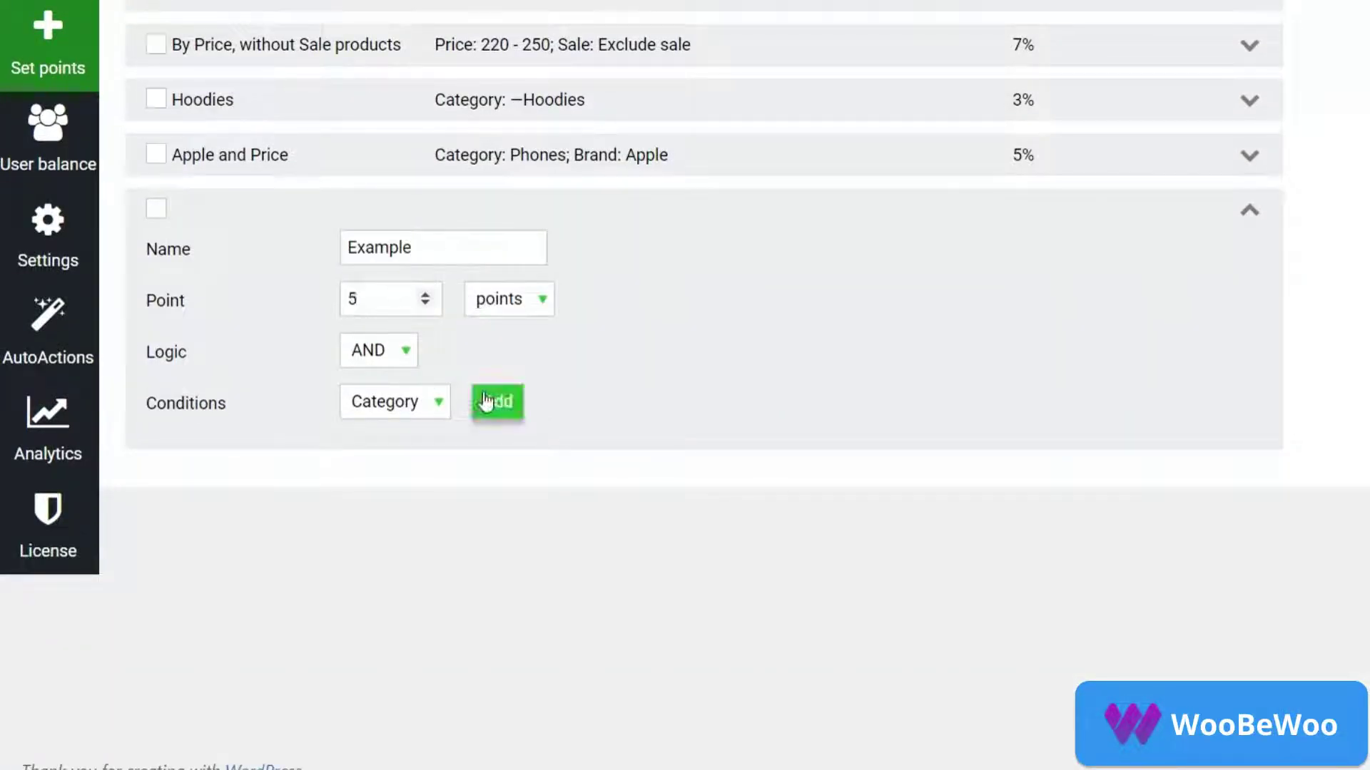
{"action": "left_click", "coordinate": [578, 453]}
{"action": "scroll", "coordinate": [593, 396], "scroll_direction": "down", "scroll_amount": 5}
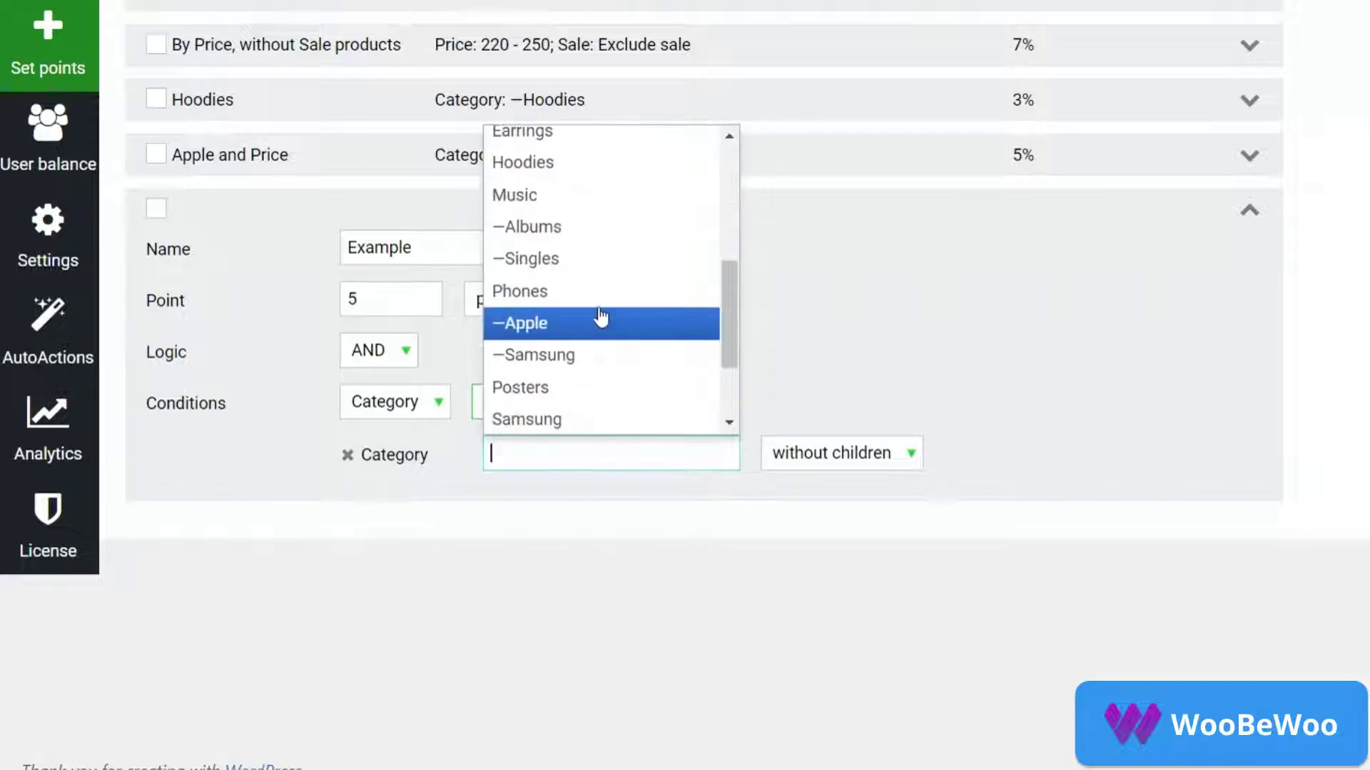
{"action": "left_click", "coordinate": [594, 291]}
Add a Brand condition restricting the group to Apple
{"action": "left_click", "coordinate": [437, 404]}
{"action": "left_click", "coordinate": [404, 496]}
{"action": "left_click", "coordinate": [498, 401]}
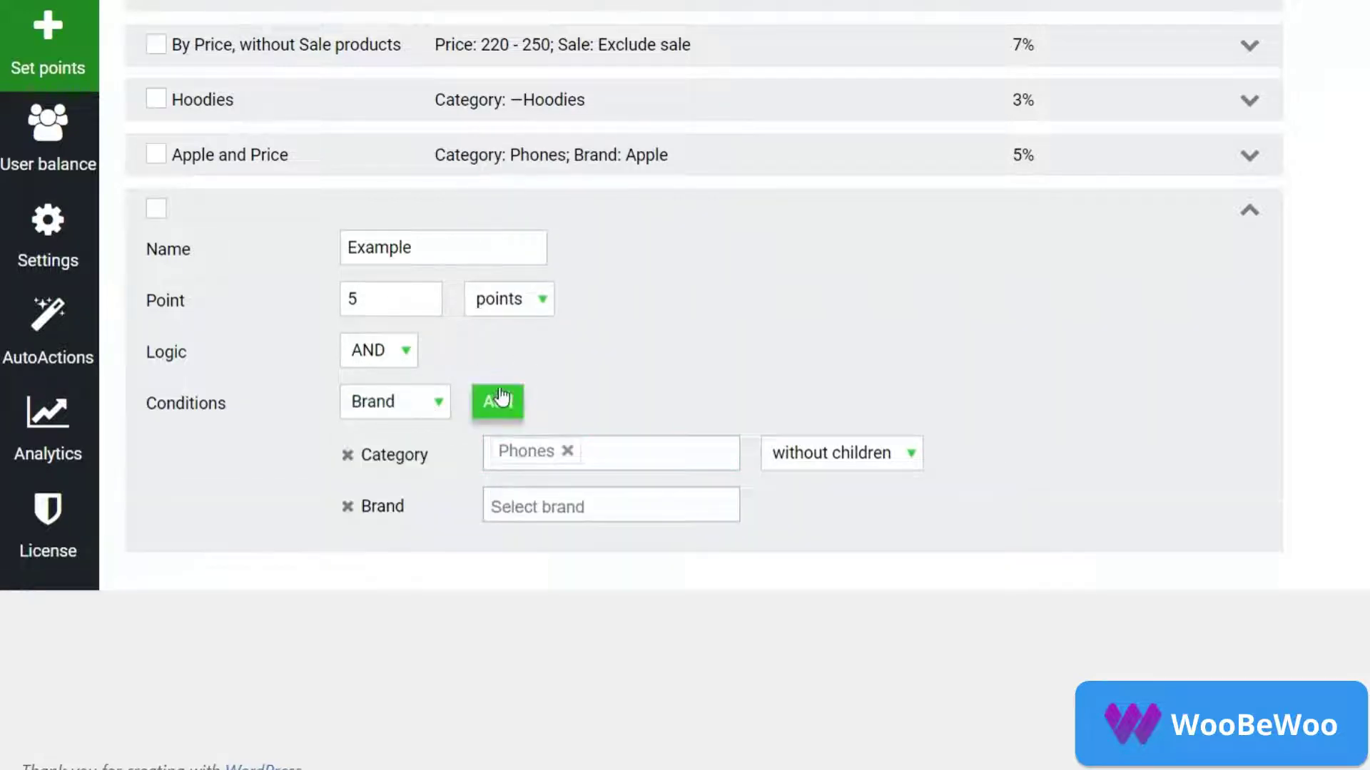
{"action": "left_click", "coordinate": [536, 503]}
{"action": "left_click", "coordinate": [514, 435]}
Add a Price condition for the range 800 to 1000
{"action": "left_click", "coordinate": [436, 415]}
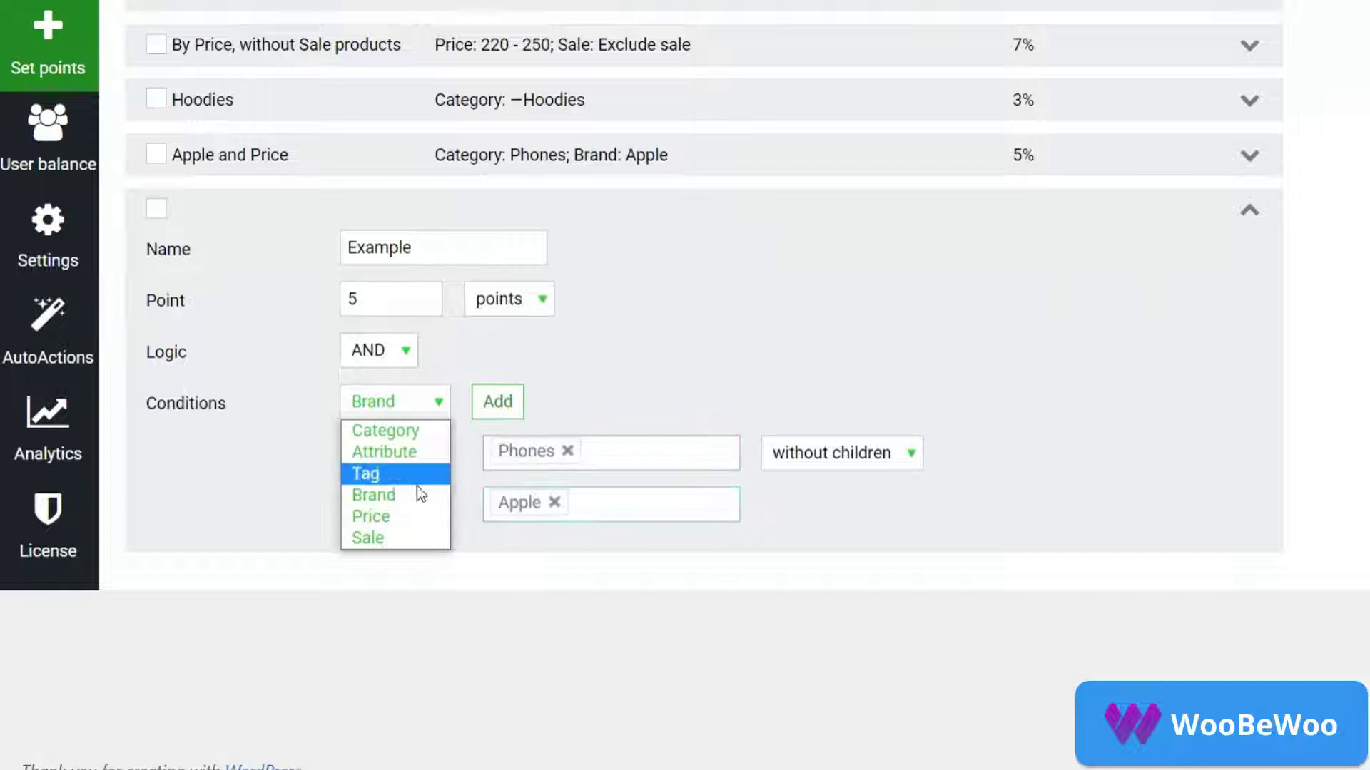
{"action": "left_click", "coordinate": [418, 517]}
{"action": "left_click", "coordinate": [498, 402]}
{"action": "left_click", "coordinate": [516, 553]}
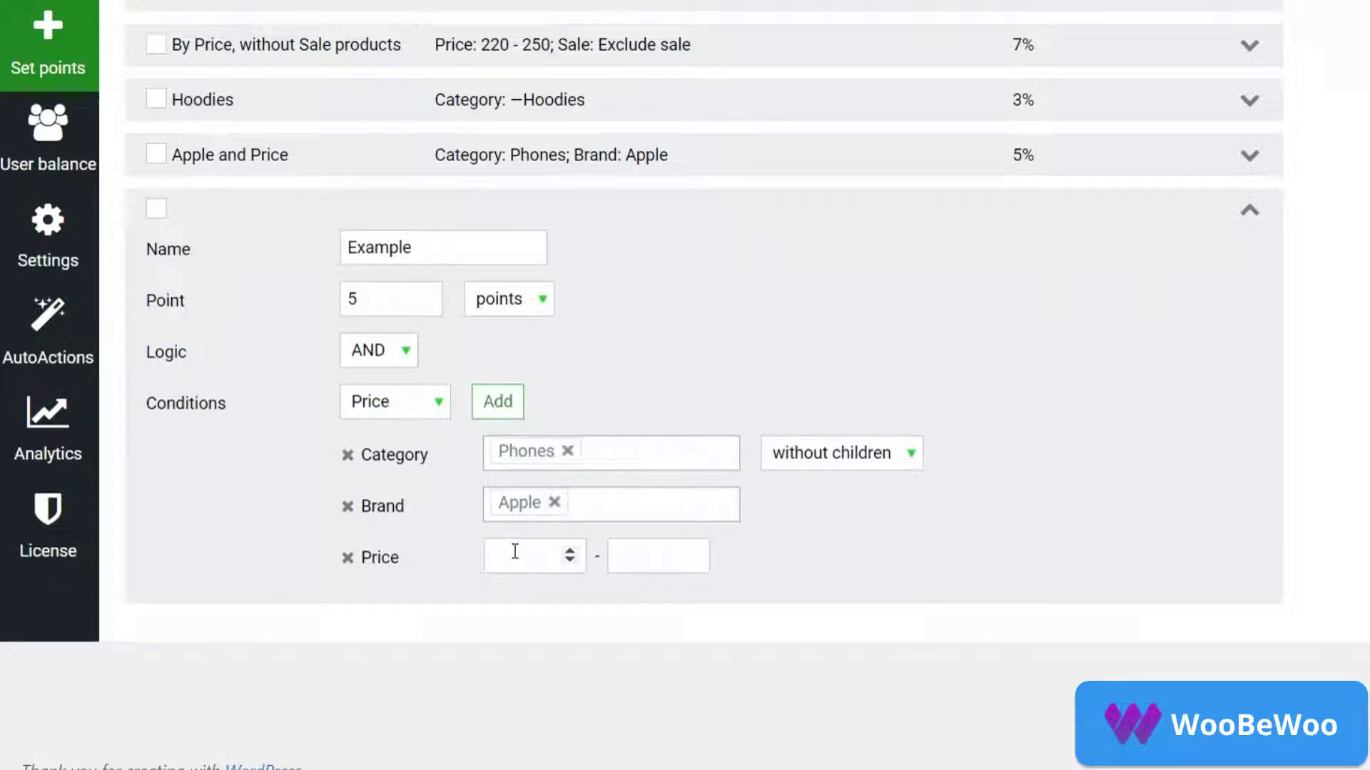
{"action": "type", "text": "800"}
{"action": "left_click", "coordinate": [618, 556]}
{"action": "type", "text": "00"}
{"action": "type", "text": "0"}
{"action": "scroll", "coordinate": [1197, 393], "scroll_direction": "up", "scroll_amount": 2}
{"action": "scroll", "coordinate": [1367, 147], "scroll_direction": "up", "scroll_amount": 2}
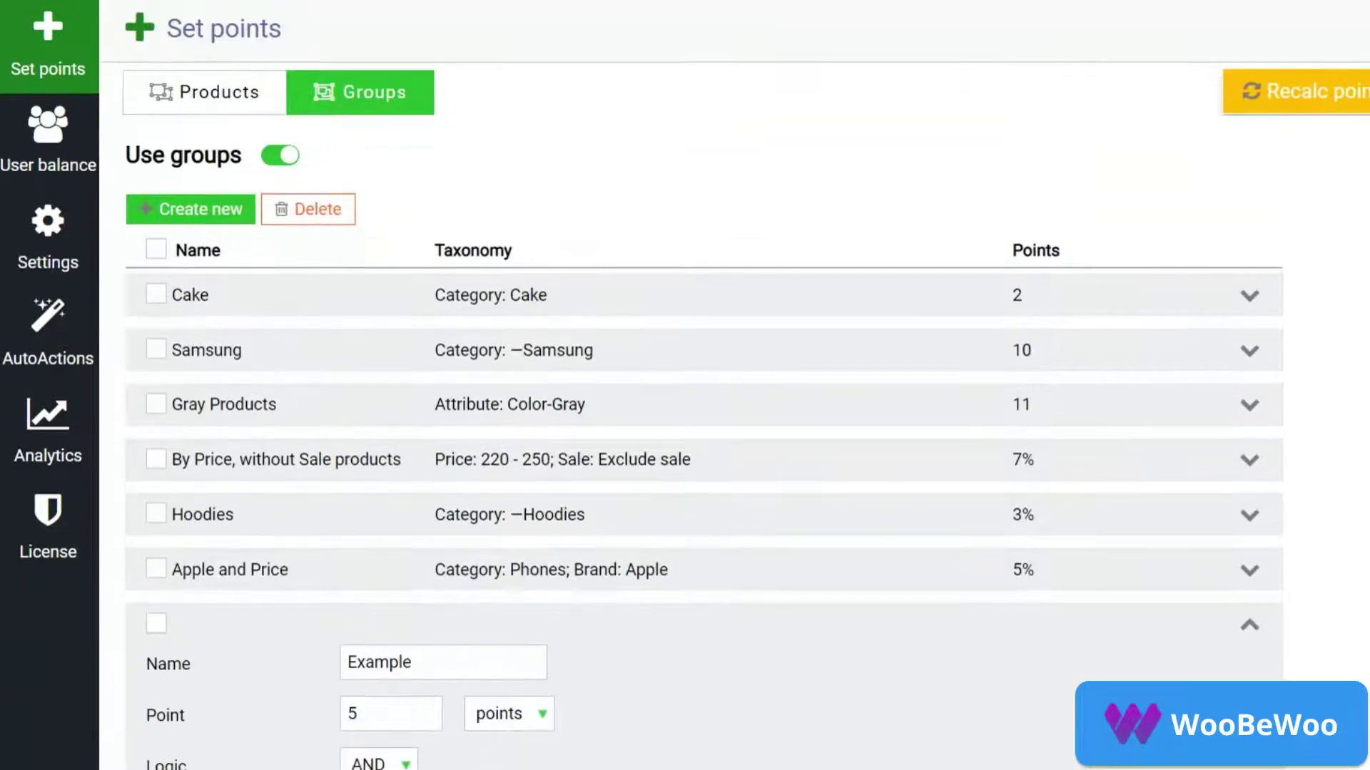
In User balance, filter the users by the Author role
{"action": "left_click", "coordinate": [33, 144]}
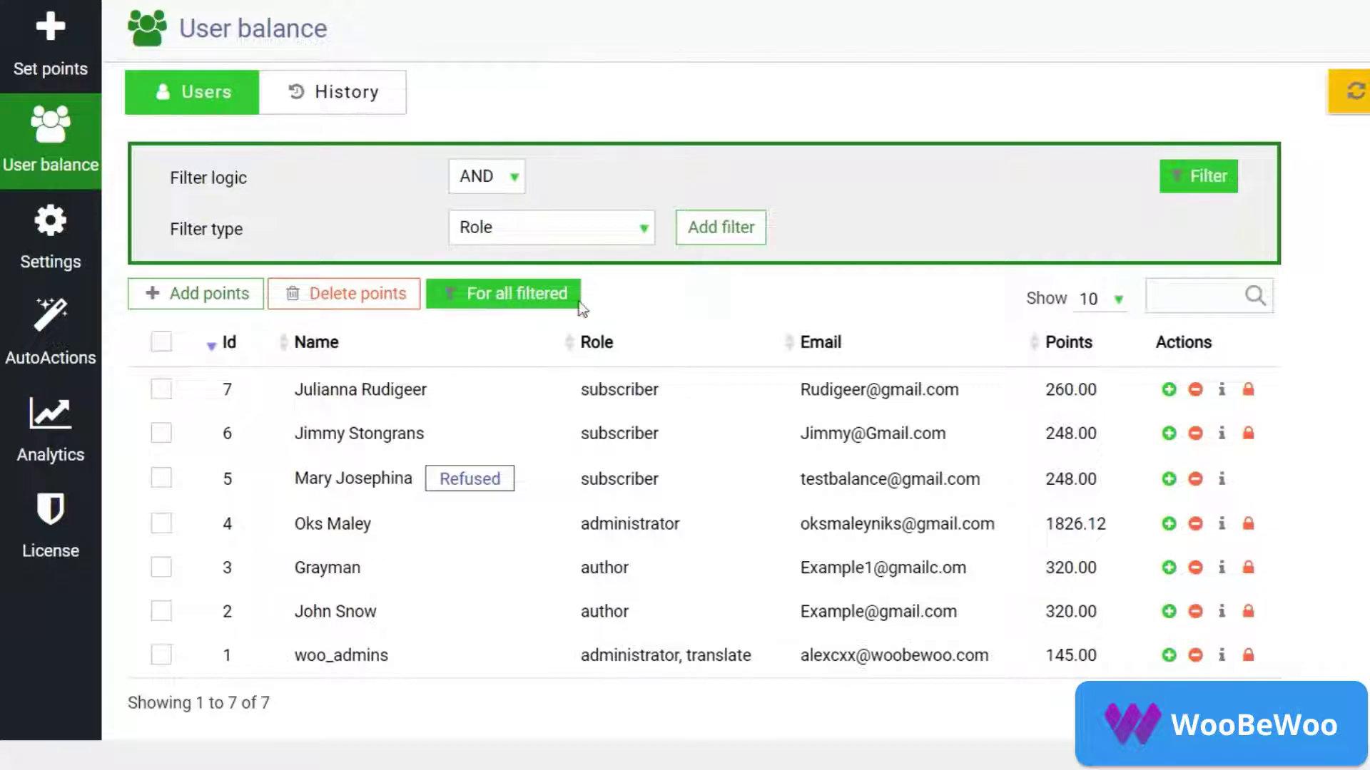
{"action": "left_click", "coordinate": [545, 232]}
{"action": "left_click", "coordinate": [646, 225]}
{"action": "left_click", "coordinate": [720, 227]}
{"action": "left_click", "coordinate": [578, 280]}
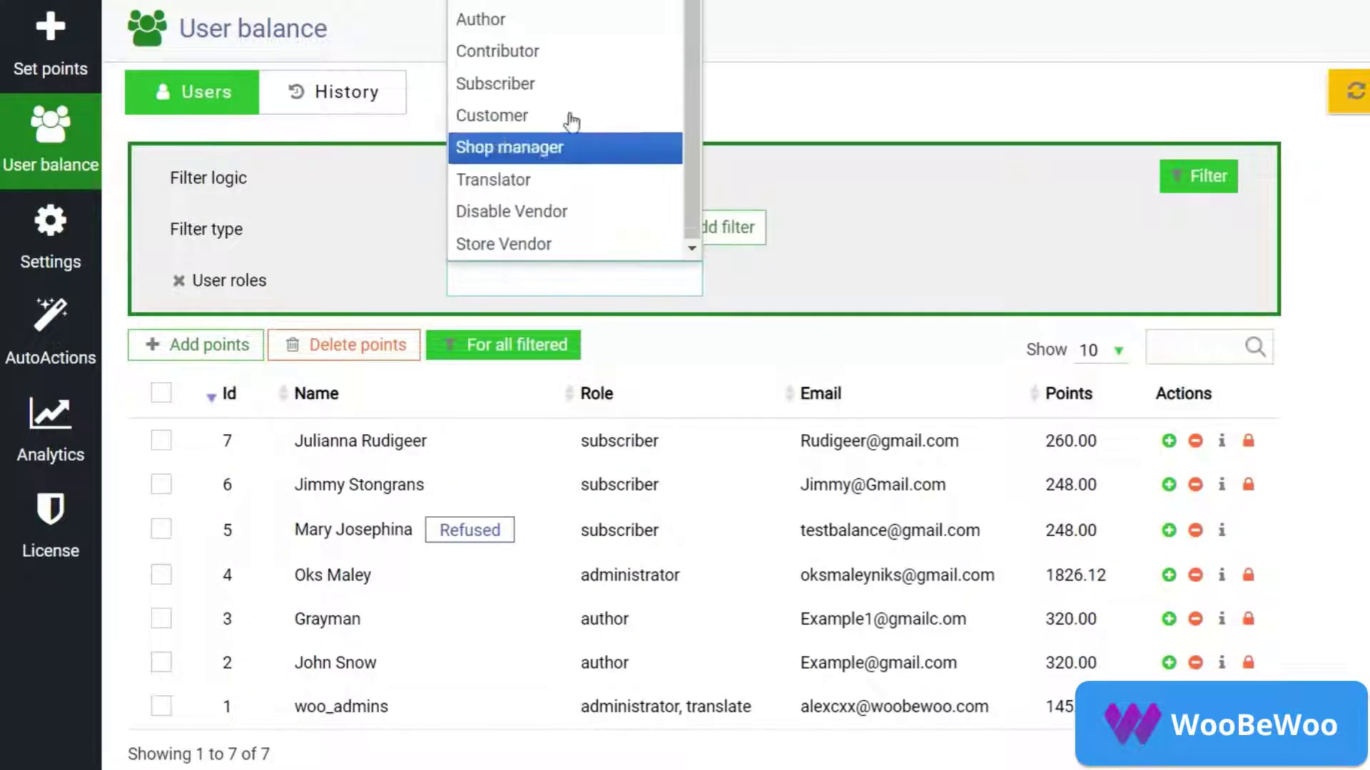
{"action": "left_click", "coordinate": [580, 25]}
{"action": "left_click", "coordinate": [1188, 176]}
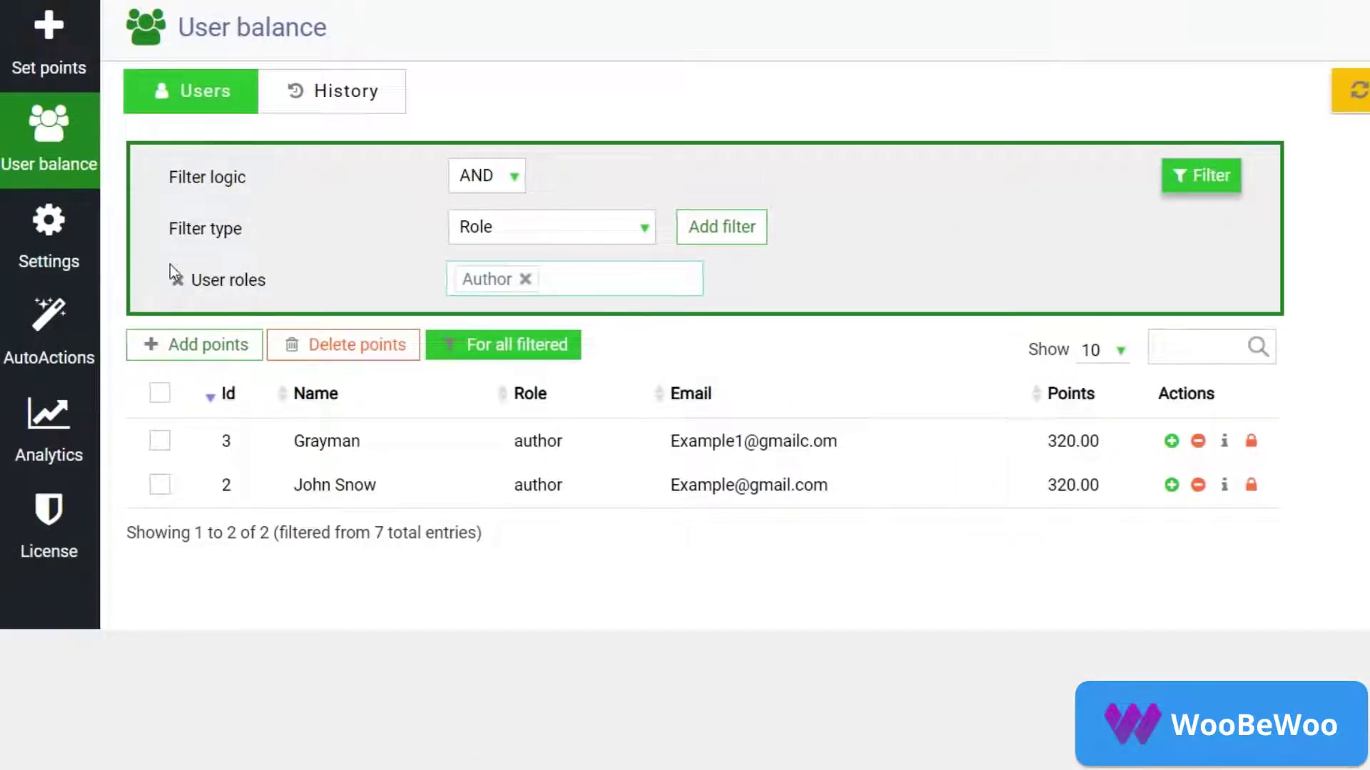
Replace the role filter with Count of purchases up to 3 and apply it
{"action": "left_click", "coordinate": [177, 282]}
{"action": "left_click", "coordinate": [474, 228]}
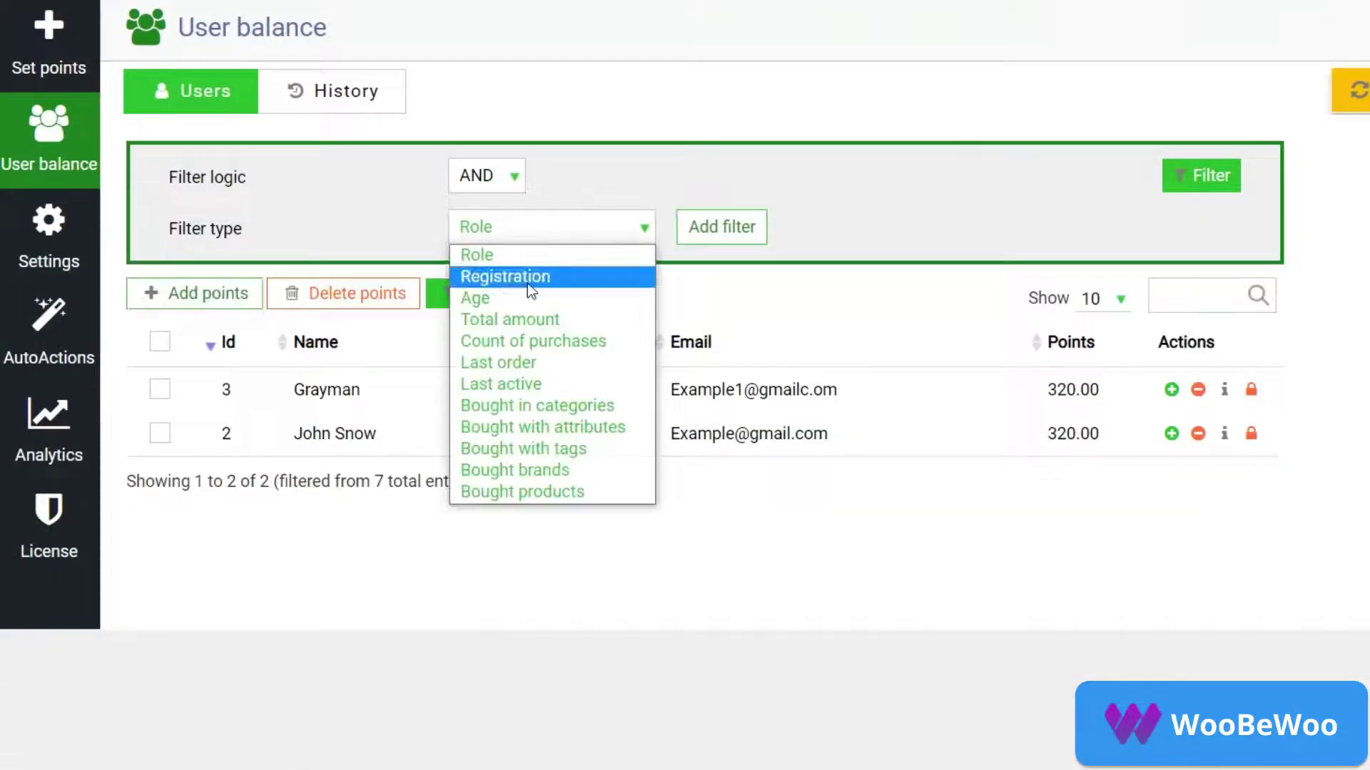
{"action": "left_click", "coordinate": [530, 341]}
{"action": "left_click", "coordinate": [696, 234]}
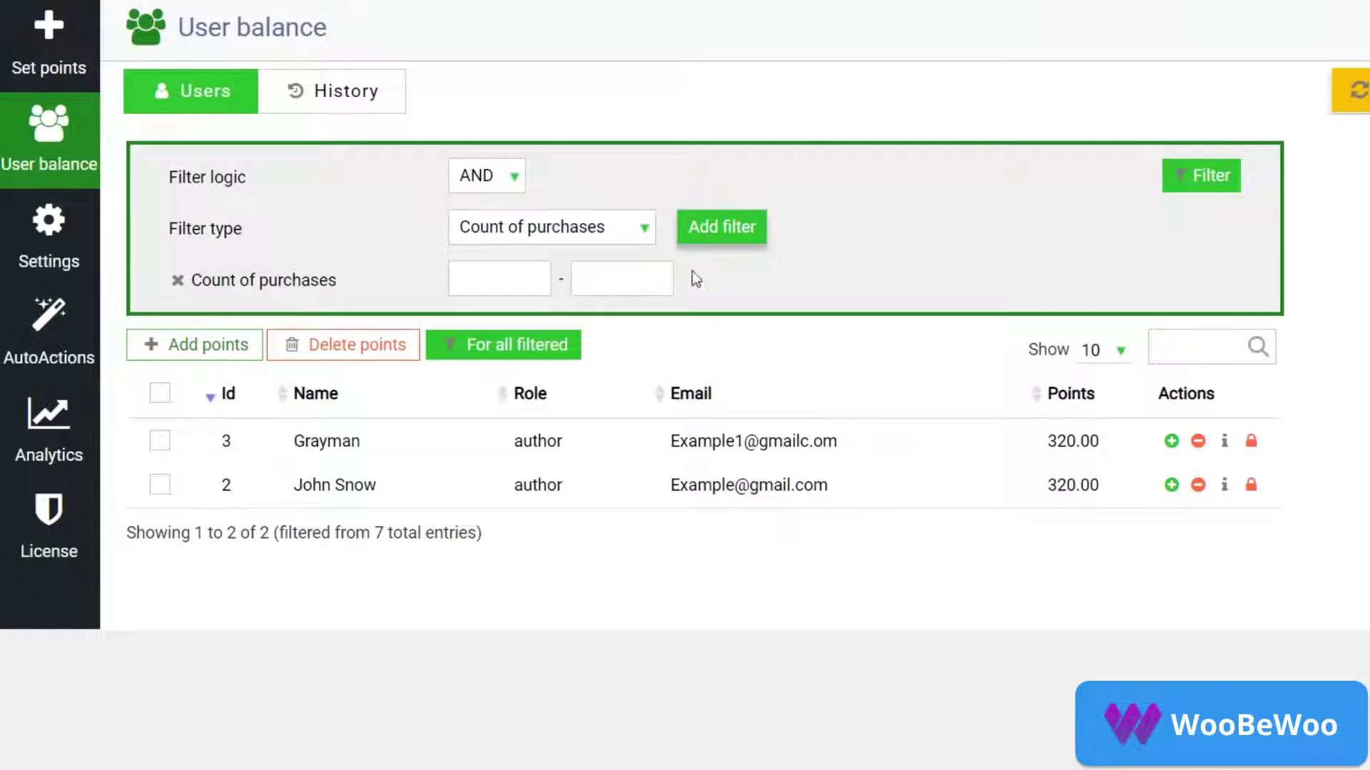
{"action": "left_click", "coordinate": [630, 276]}
{"action": "type", "text": "3"}
{"action": "left_click", "coordinate": [1179, 177]}
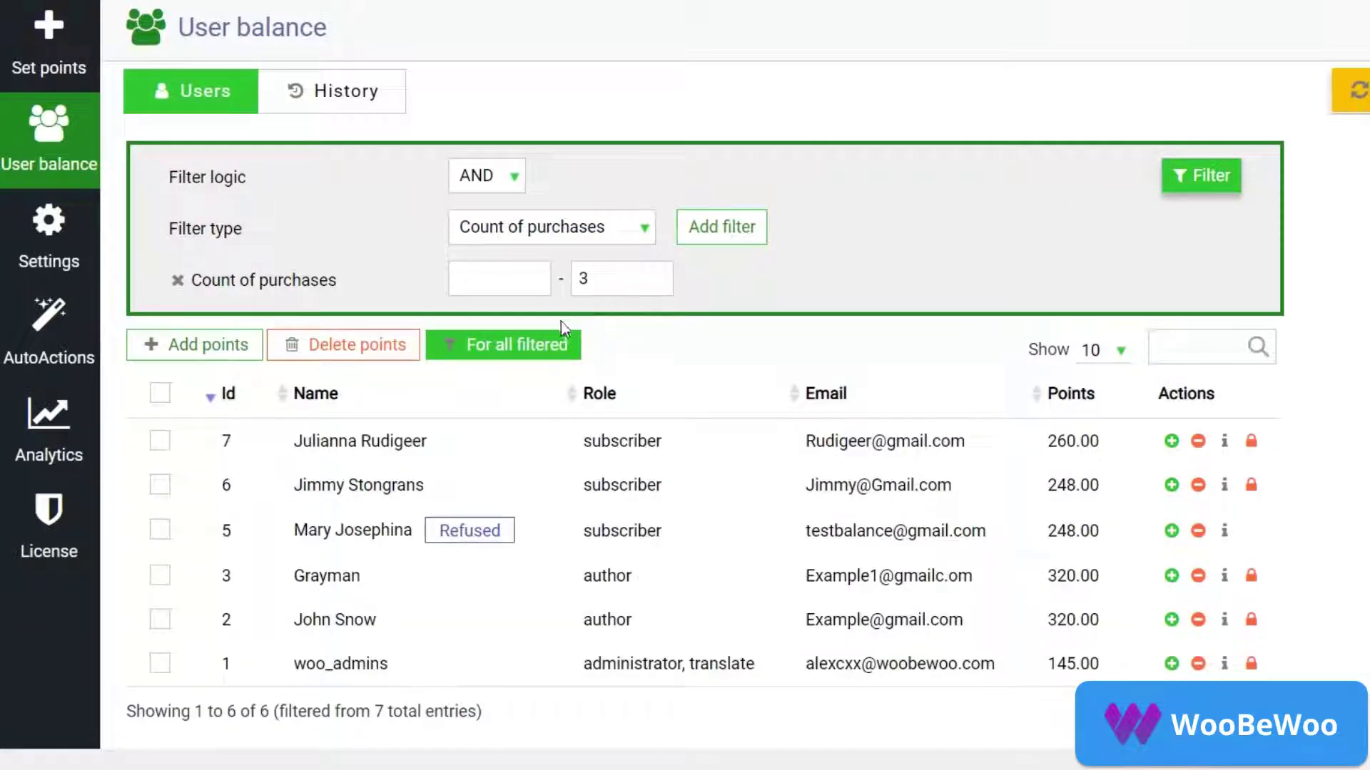
{"action": "left_click", "coordinate": [539, 346]}
Enter 15 points with reason 'Have a good weekend' expiring 12 February 2023
{"action": "left_click", "coordinate": [826, 243]}
{"action": "mouse_move", "coordinate": [921, 246]}
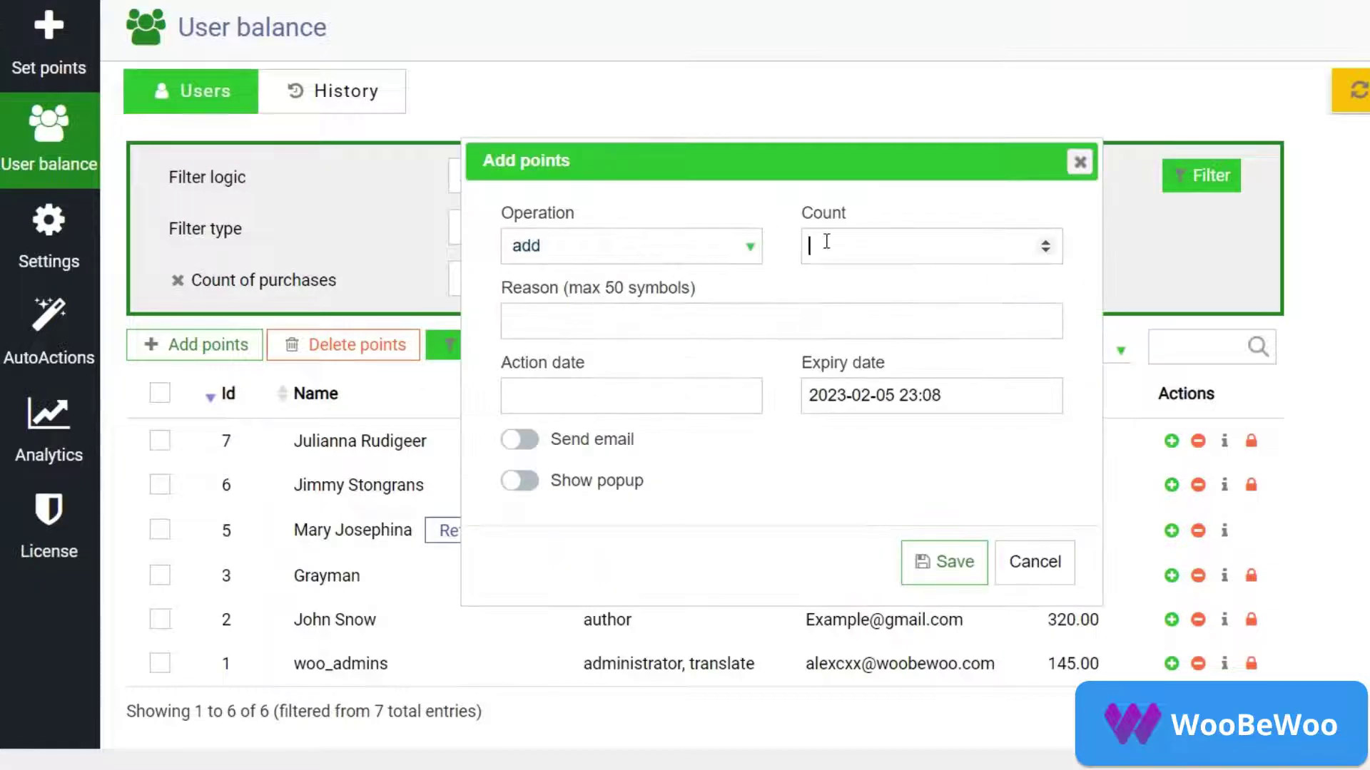
{"action": "left_click", "coordinate": [766, 315]}
{"action": "type", "text": "Have a good weekend"}
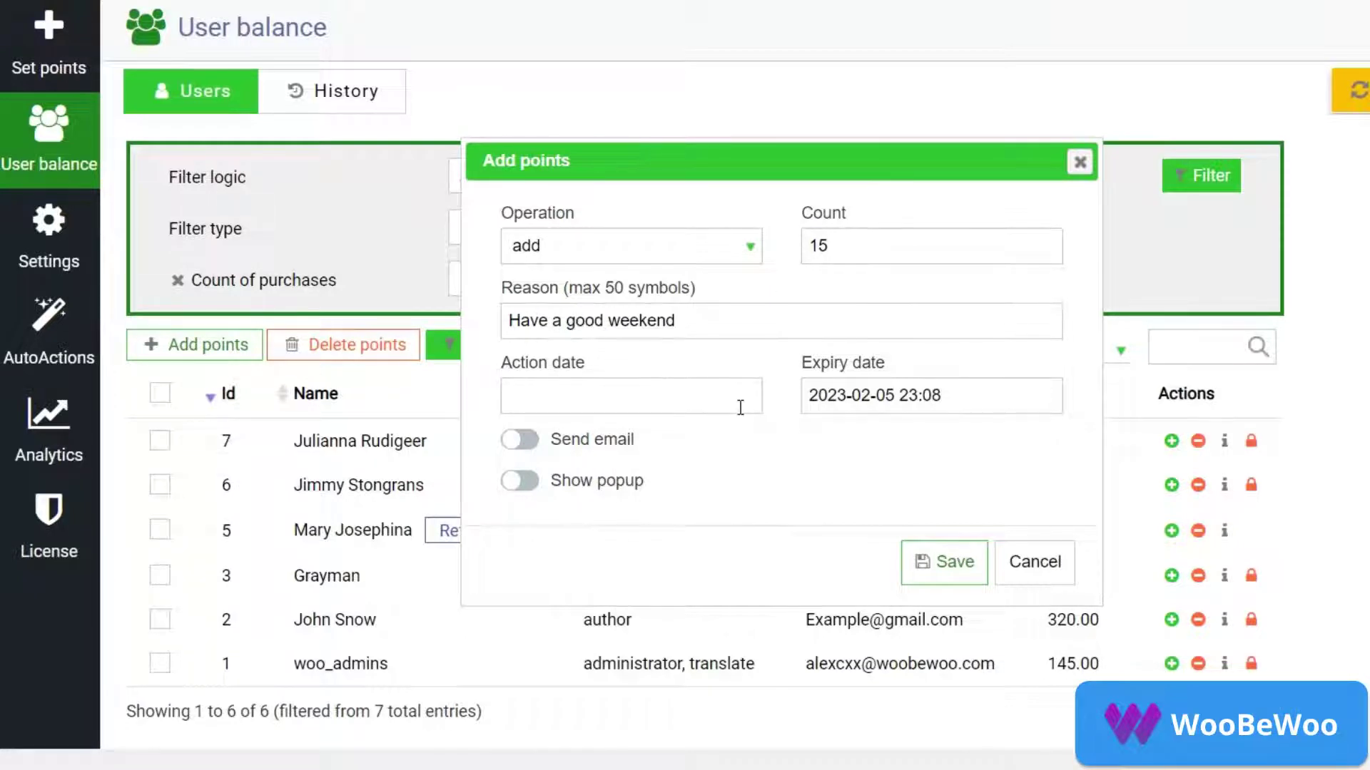
{"action": "left_click", "coordinate": [858, 392]}
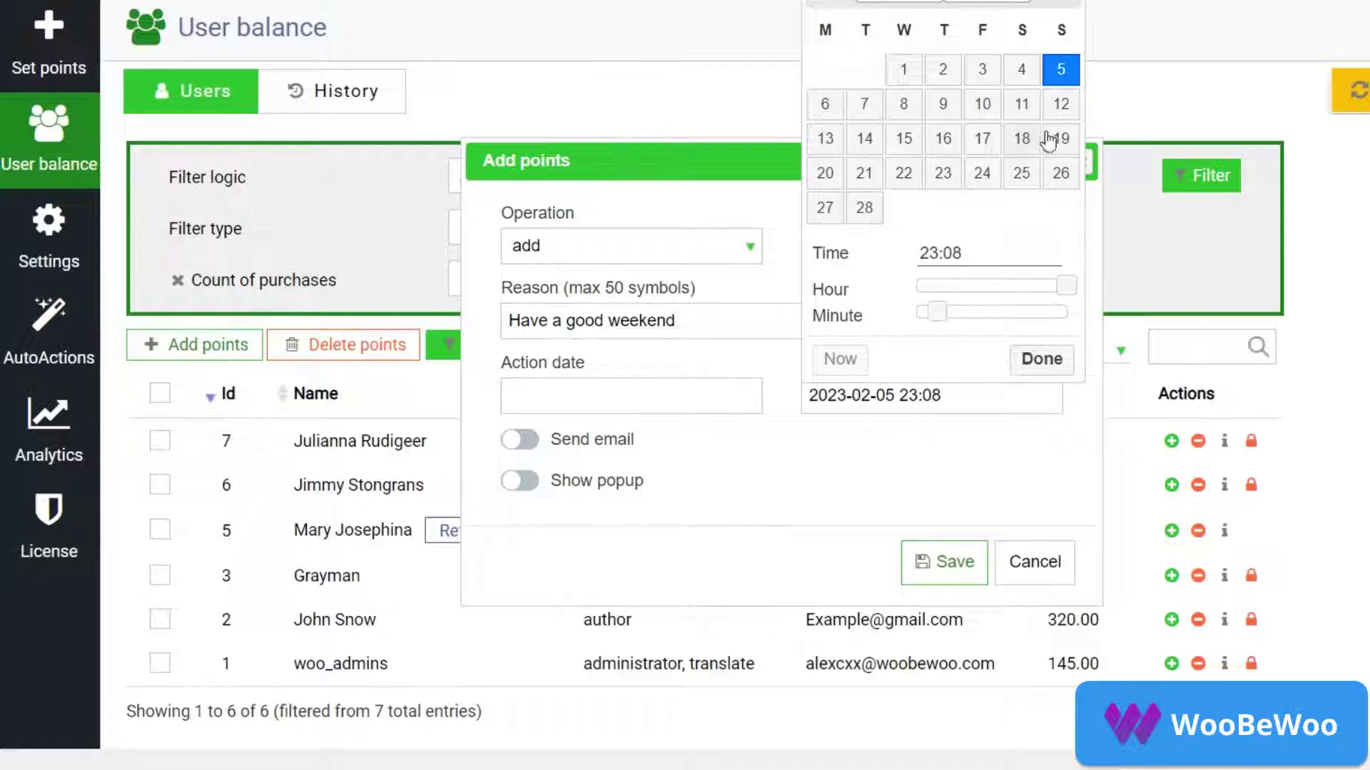
{"action": "left_click", "coordinate": [1060, 104]}
{"action": "left_click", "coordinate": [1019, 347]}
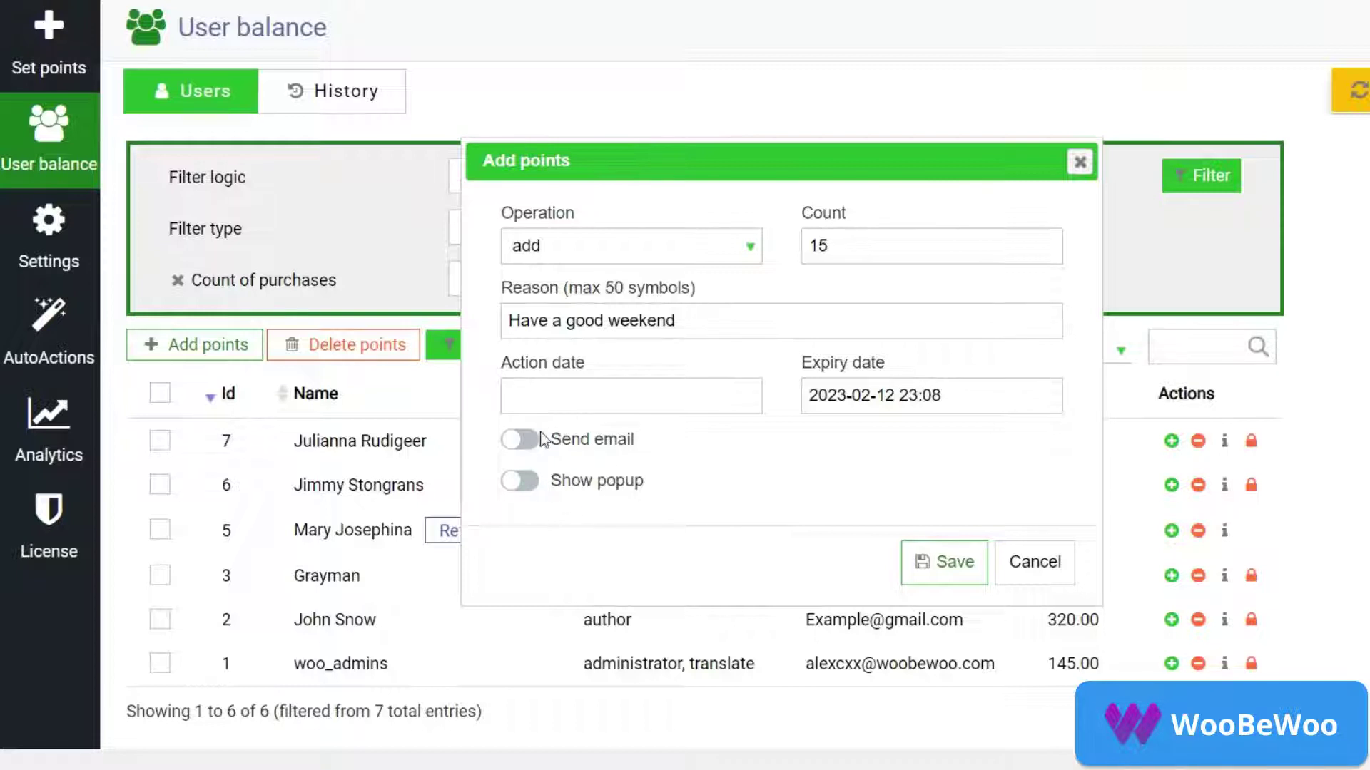
Leave email and popup notifications off and save the 15-point addition
{"action": "left_click", "coordinate": [522, 440]}
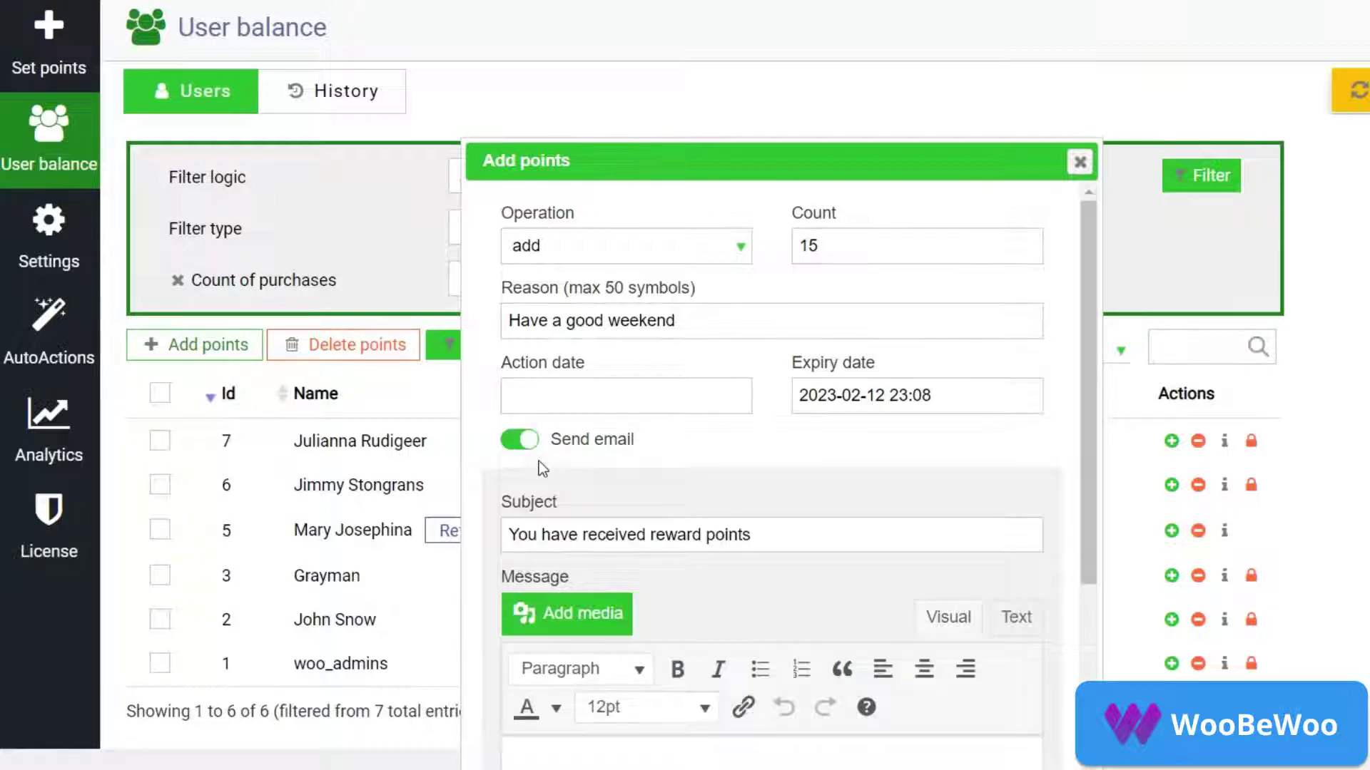
{"action": "scroll", "coordinate": [590, 461], "scroll_direction": "down", "scroll_amount": 1}
{"action": "left_click", "coordinate": [525, 323]}
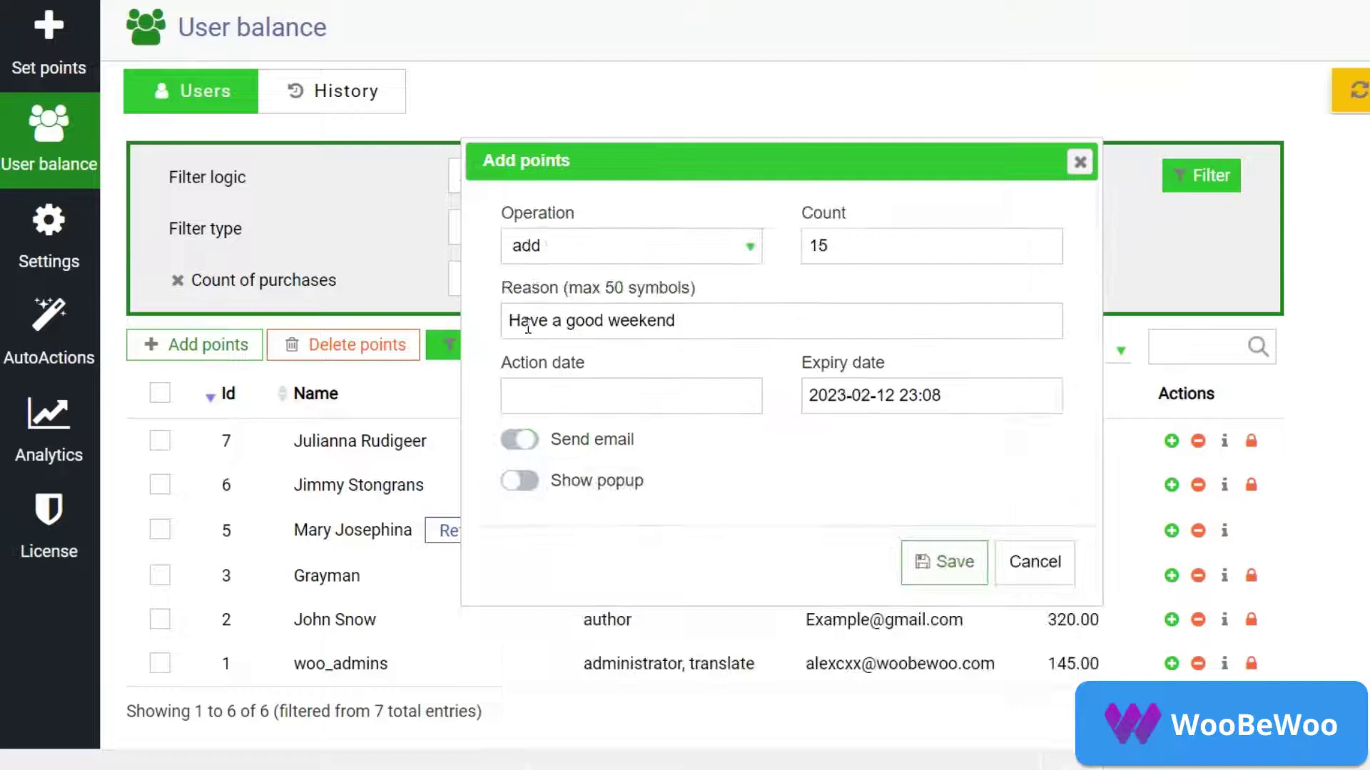
{"action": "left_click", "coordinate": [520, 480]}
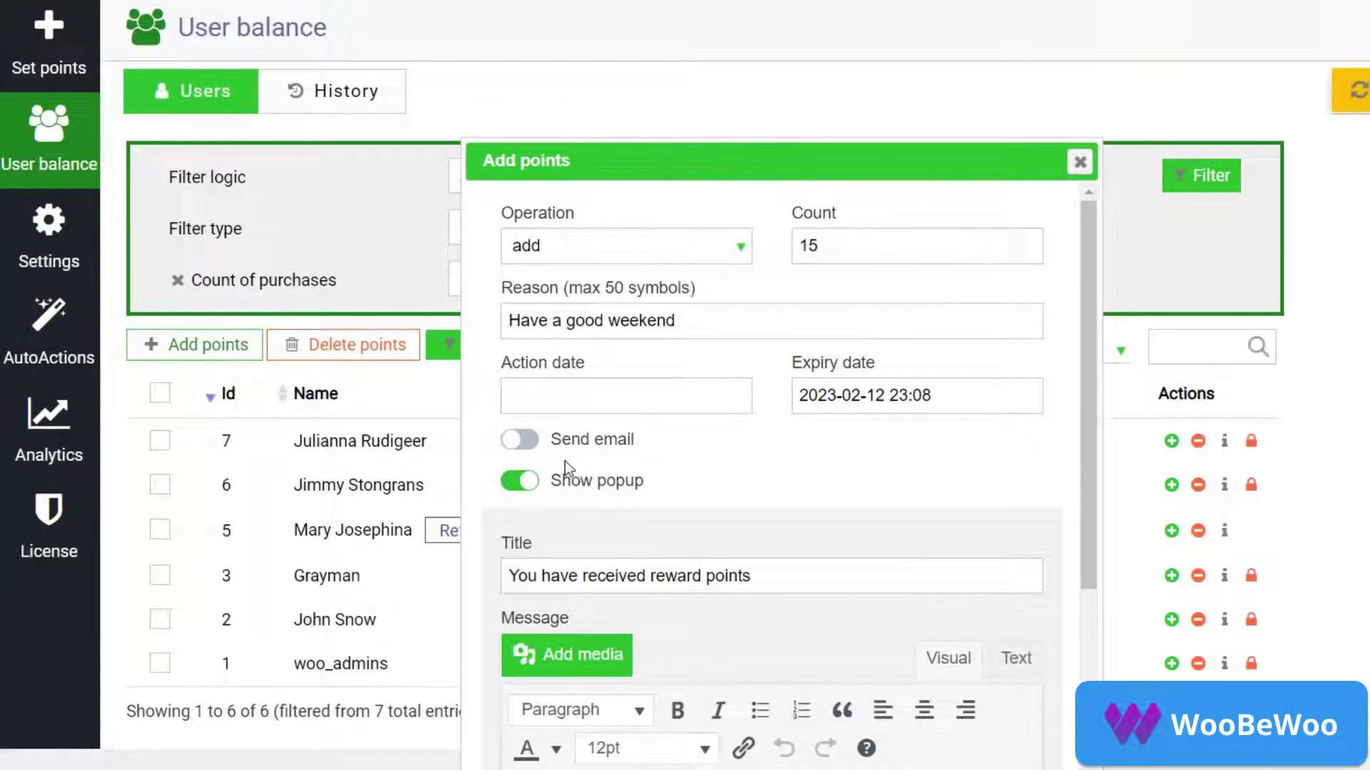
{"action": "left_click", "coordinate": [522, 483]}
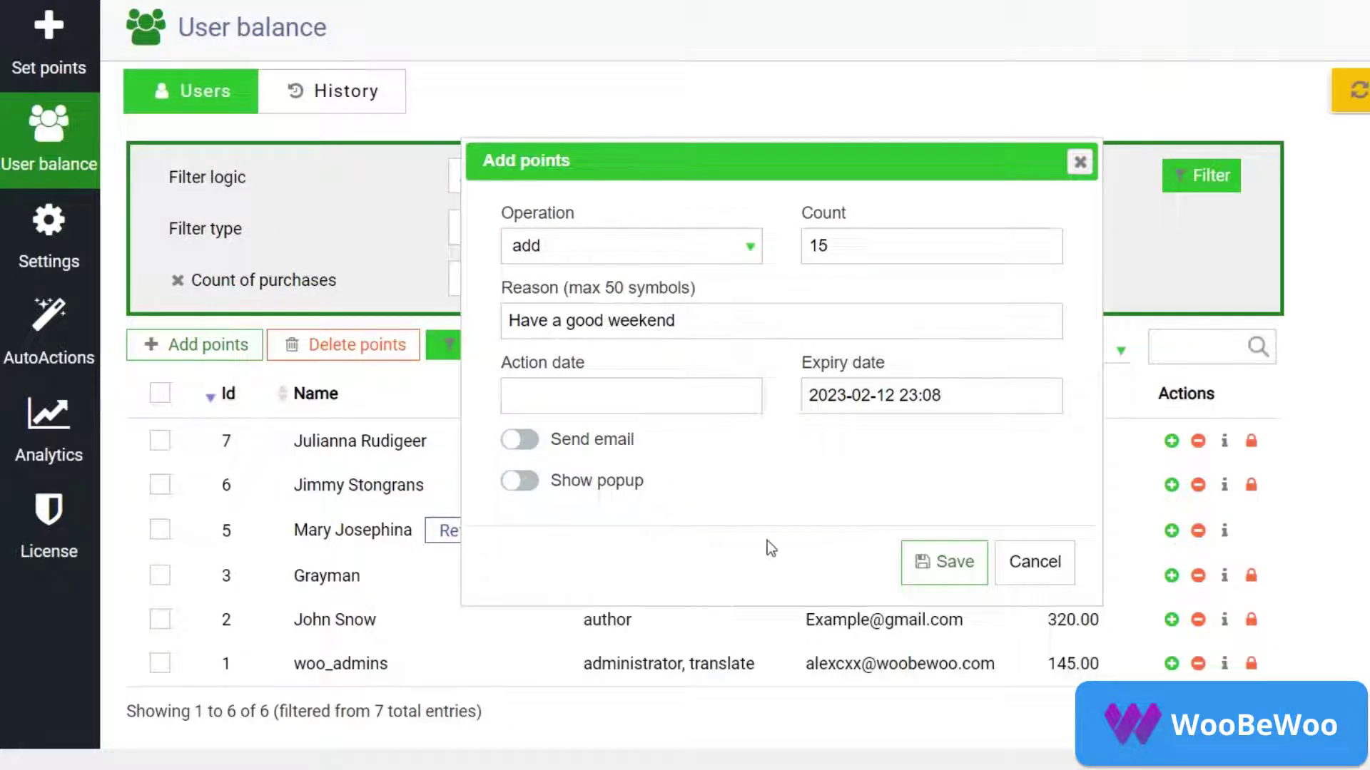
{"action": "left_click", "coordinate": [942, 564]}
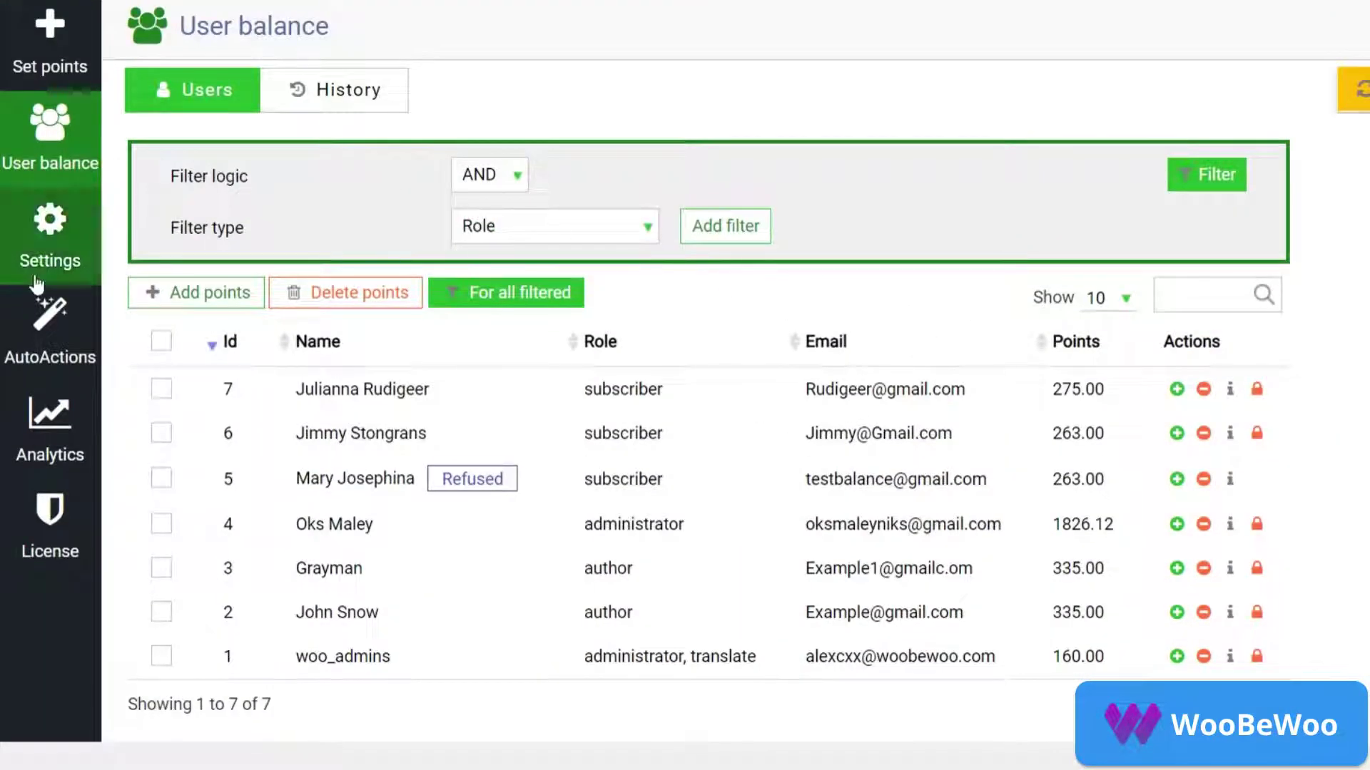
Open AutoActions, briefly showing inactive campaigns before listing only active ones
{"action": "left_click", "coordinate": [44, 340]}
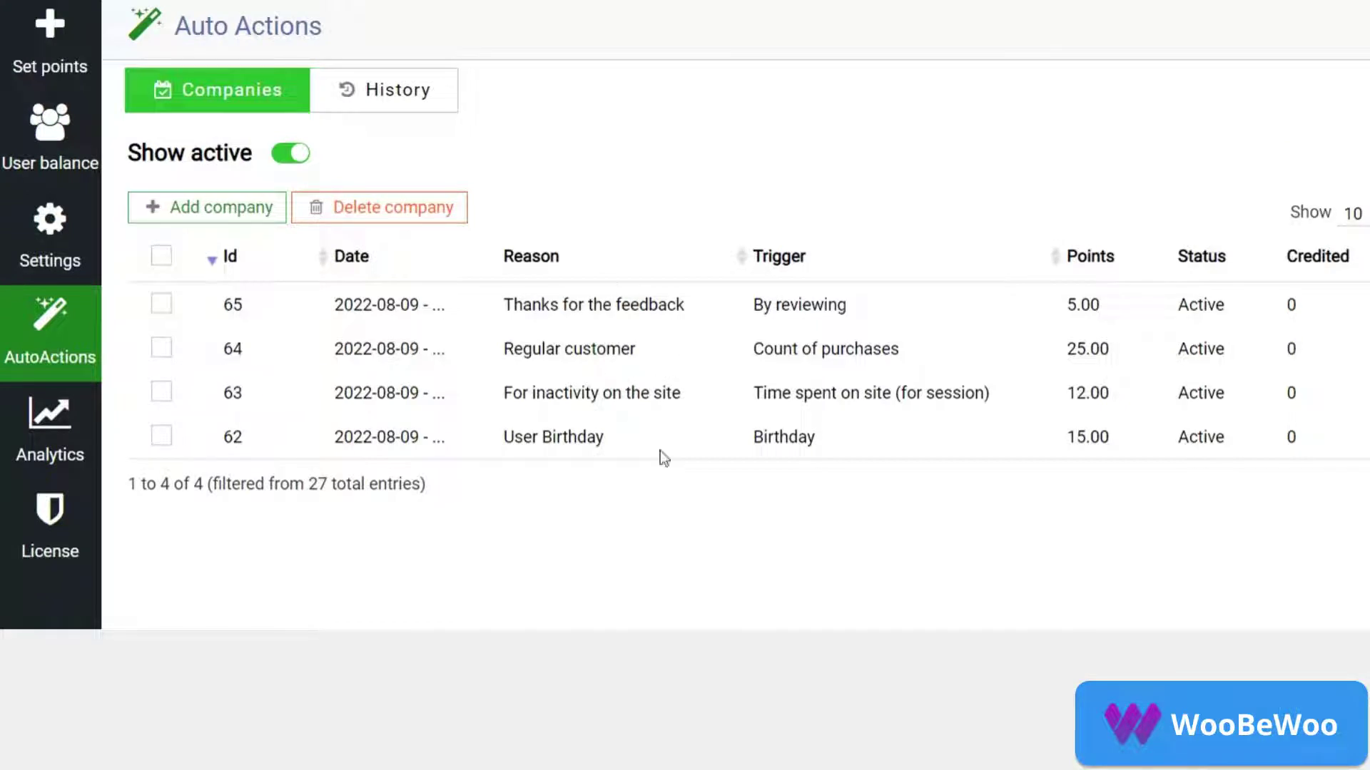
{"action": "left_click", "coordinate": [297, 156]}
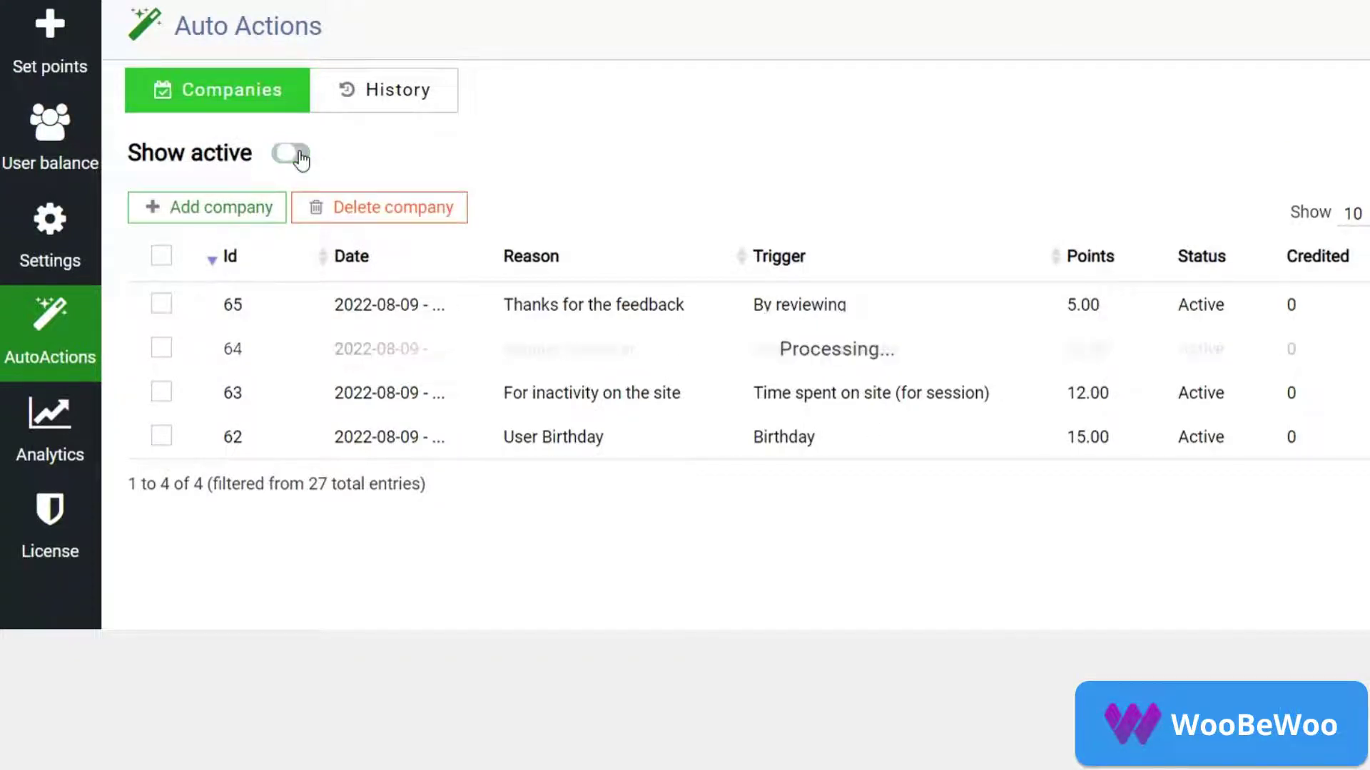
{"action": "left_click", "coordinate": [295, 155]}
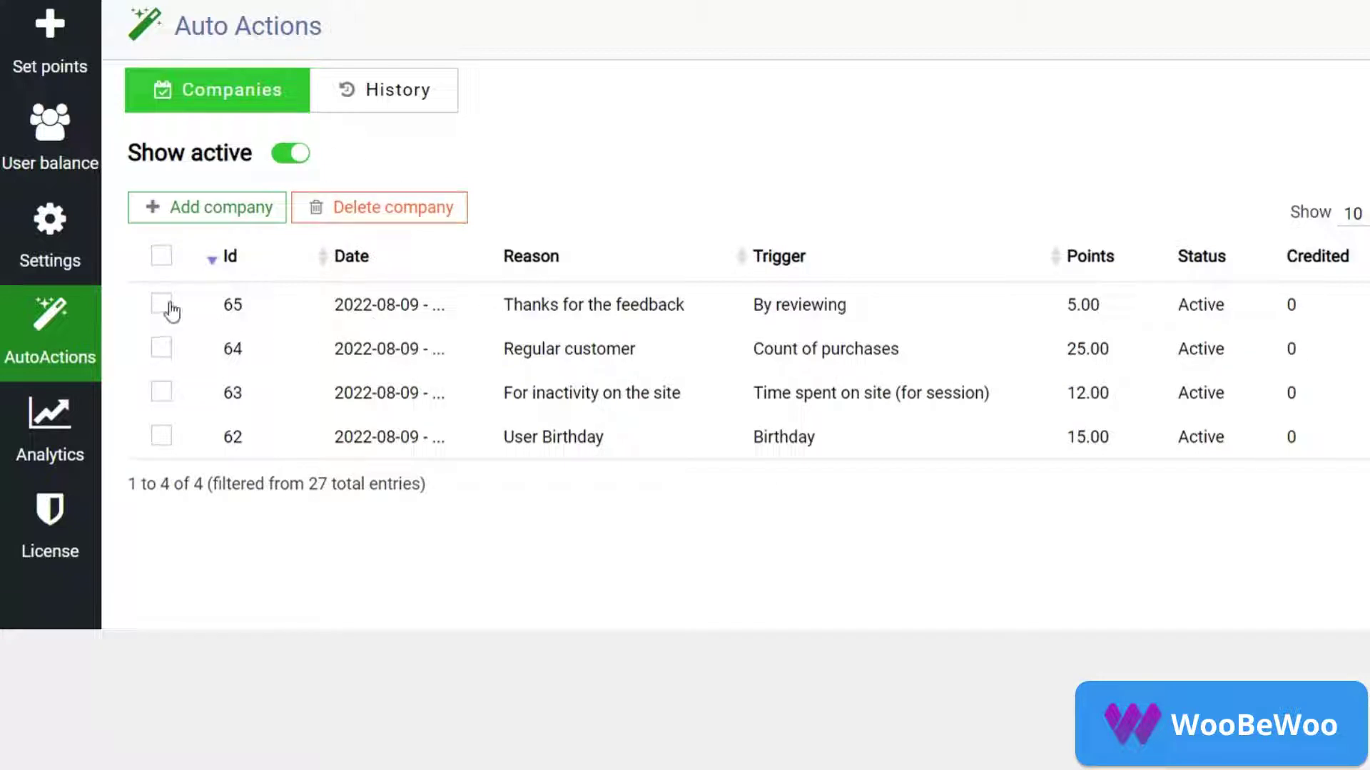
Start a campaign with reason 'reg' awarding 20 points on the New user trigger, no extra conditions
{"action": "left_click", "coordinate": [208, 213]}
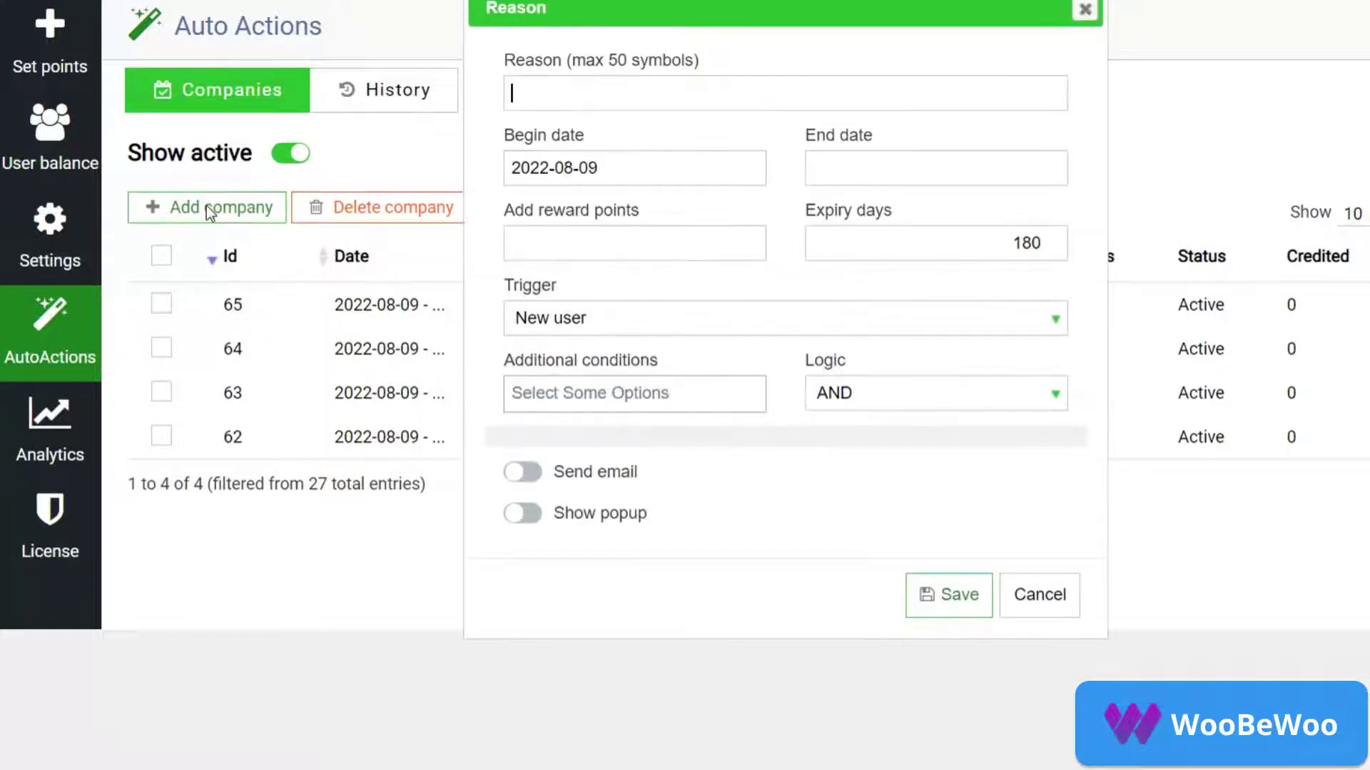
{"action": "left_click", "coordinate": [539, 104]}
{"action": "type", "text": "reg"}
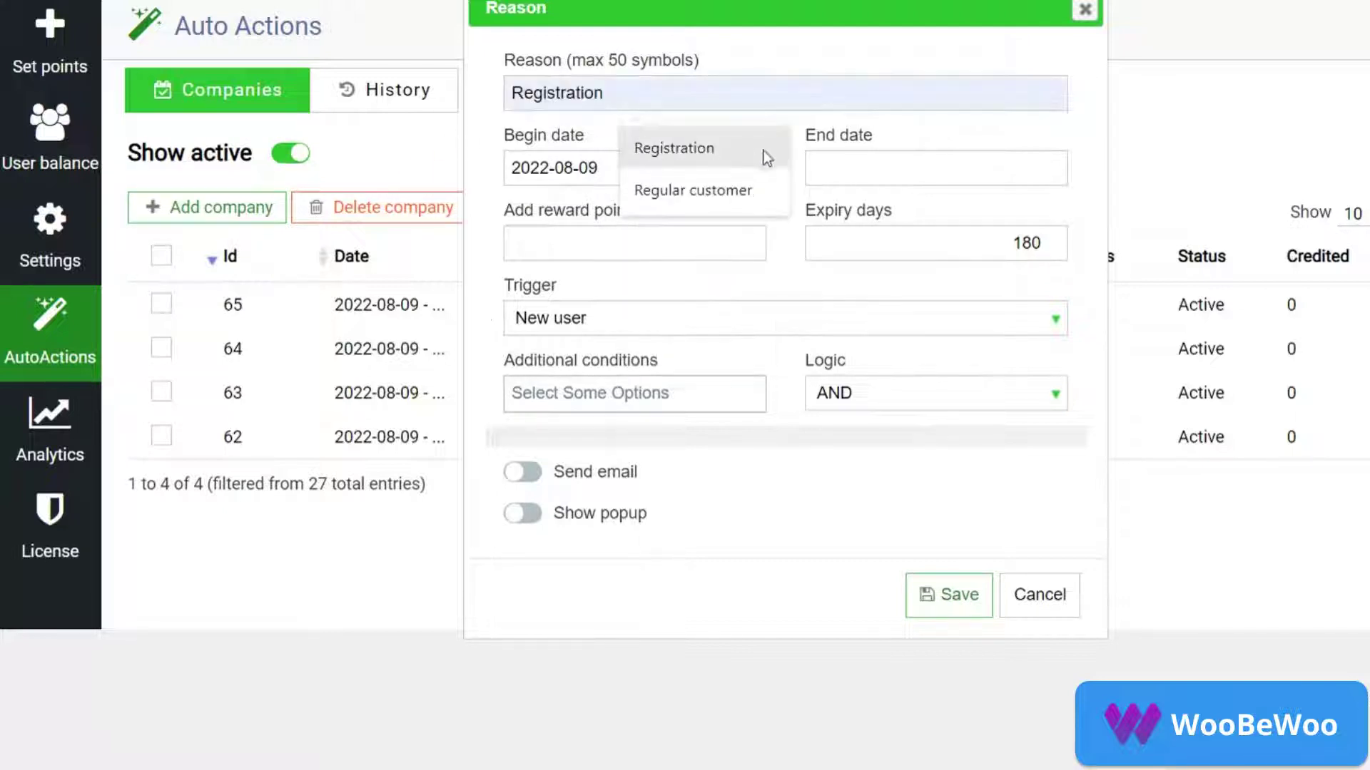
{"action": "left_click", "coordinate": [835, 155]}
{"action": "left_click", "coordinate": [649, 234]}
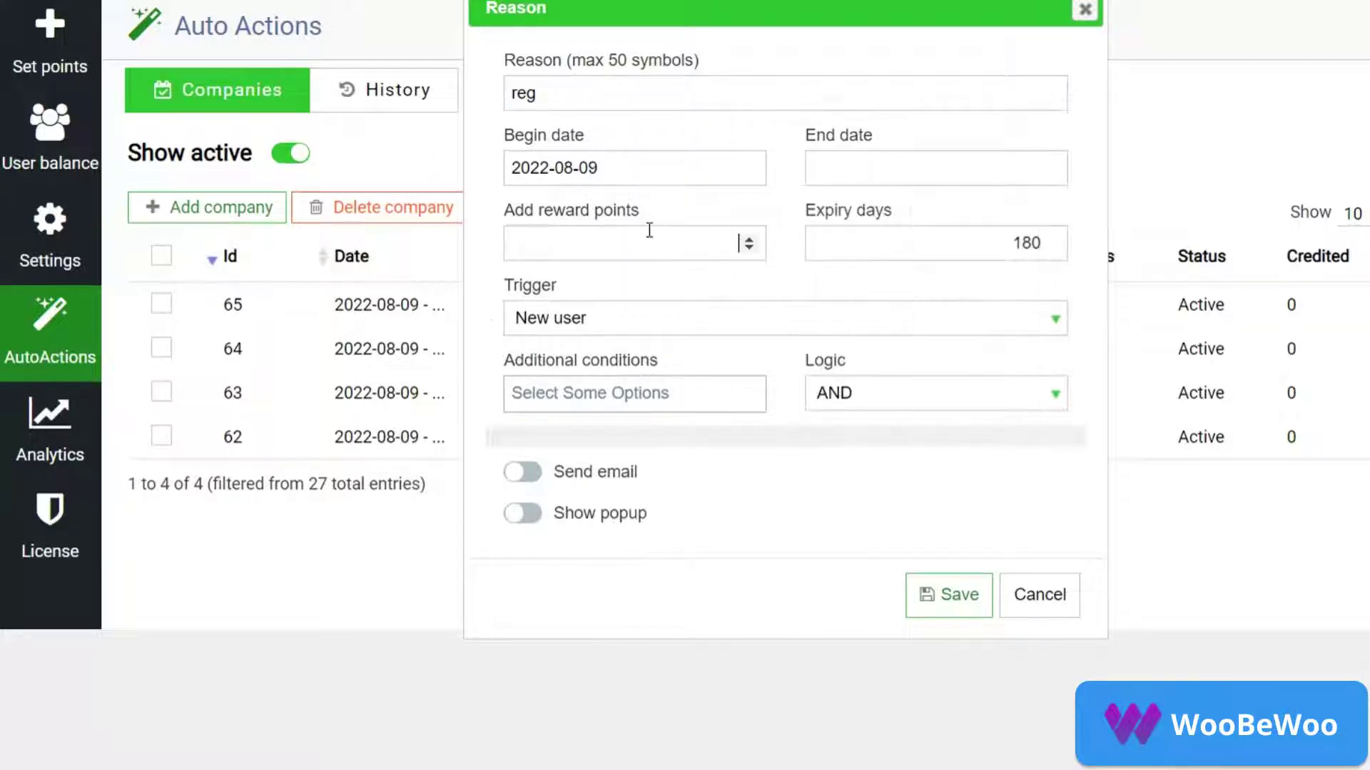
{"action": "type", "text": "20"}
{"action": "left_click", "coordinate": [615, 321]}
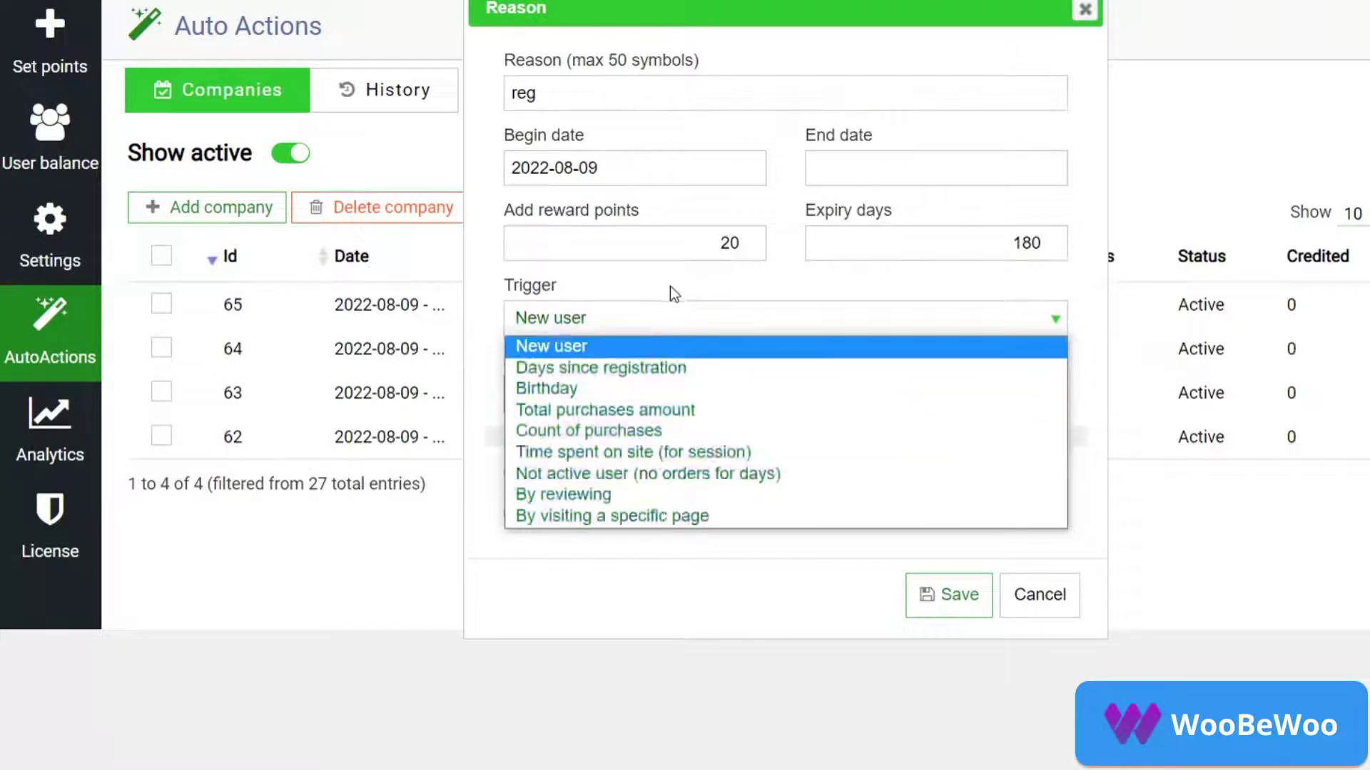
{"action": "left_click", "coordinate": [646, 317]}
{"action": "left_click", "coordinate": [618, 391]}
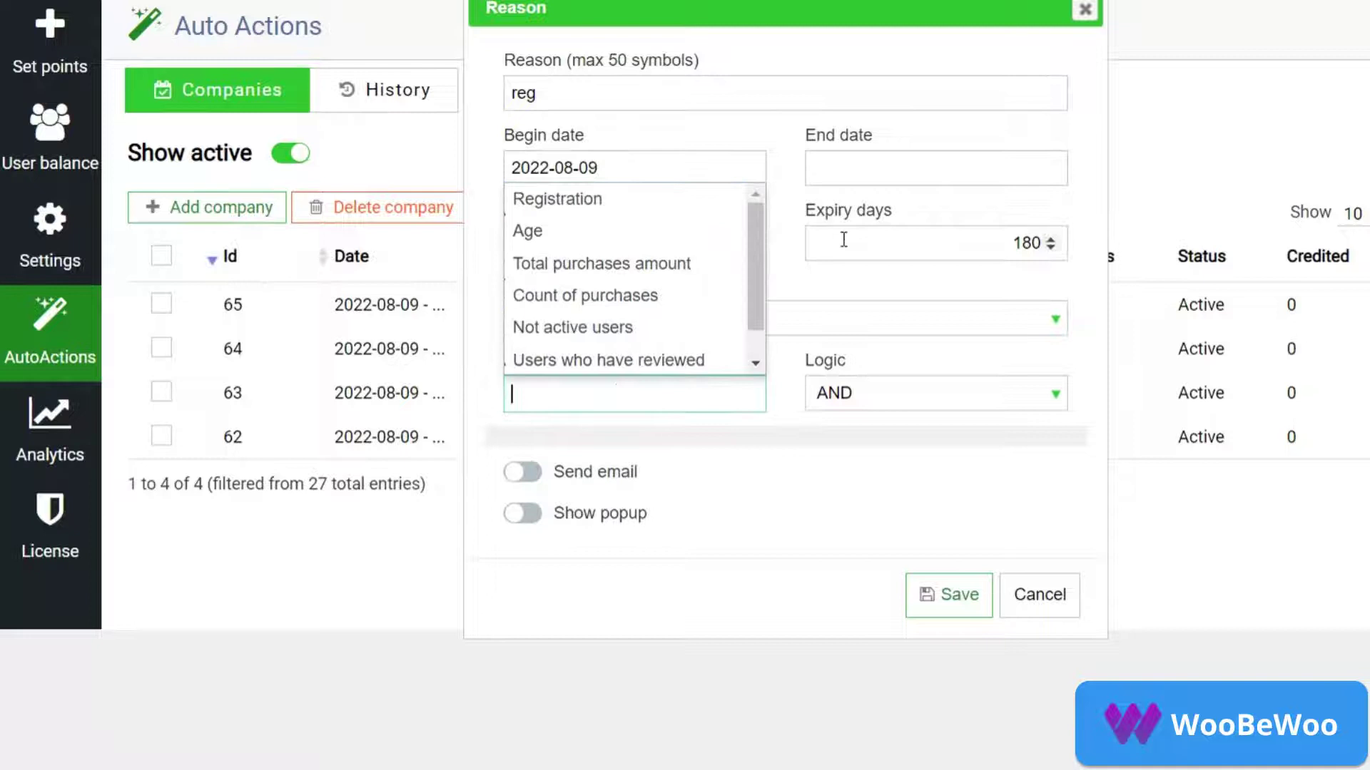
{"action": "left_click", "coordinate": [831, 293]}
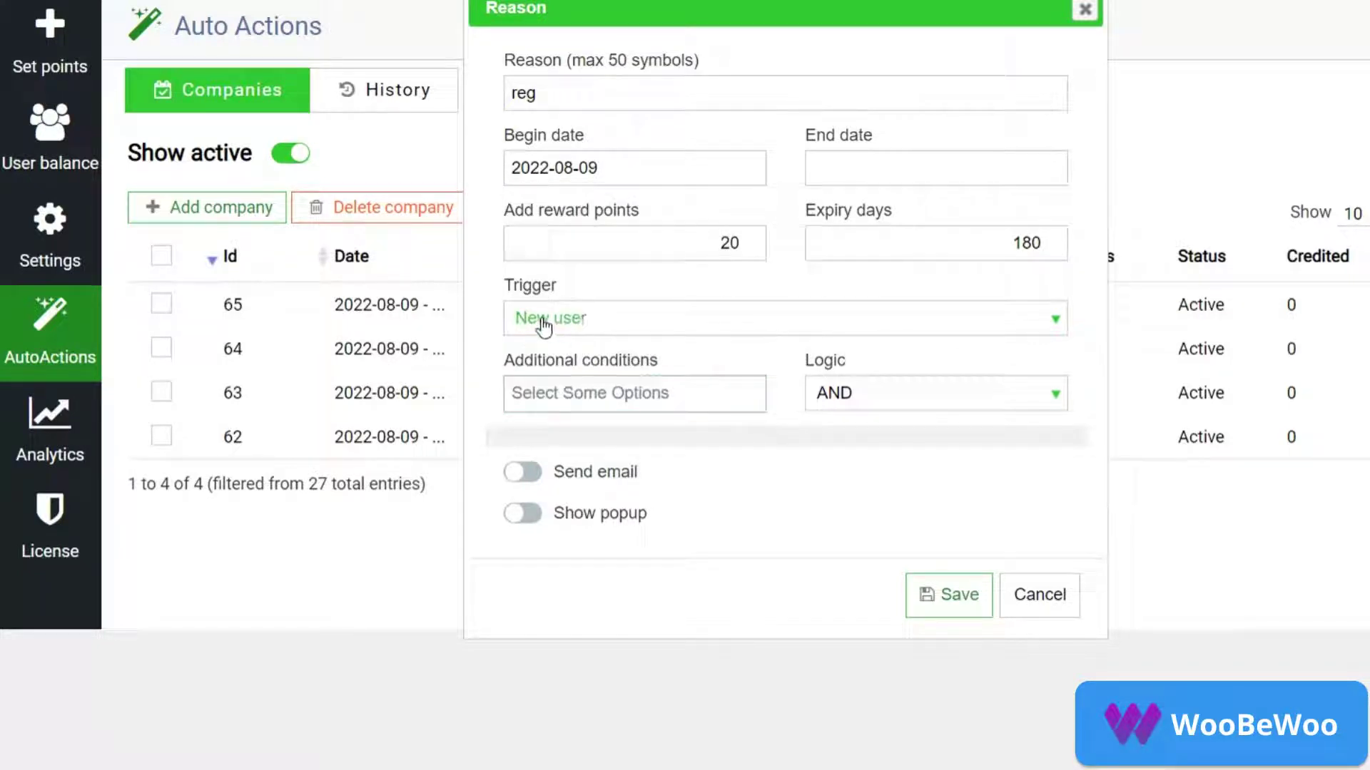
Enable a welcome popup with a new title, reward points block and shop button, then save the campaign
{"action": "left_click", "coordinate": [525, 516]}
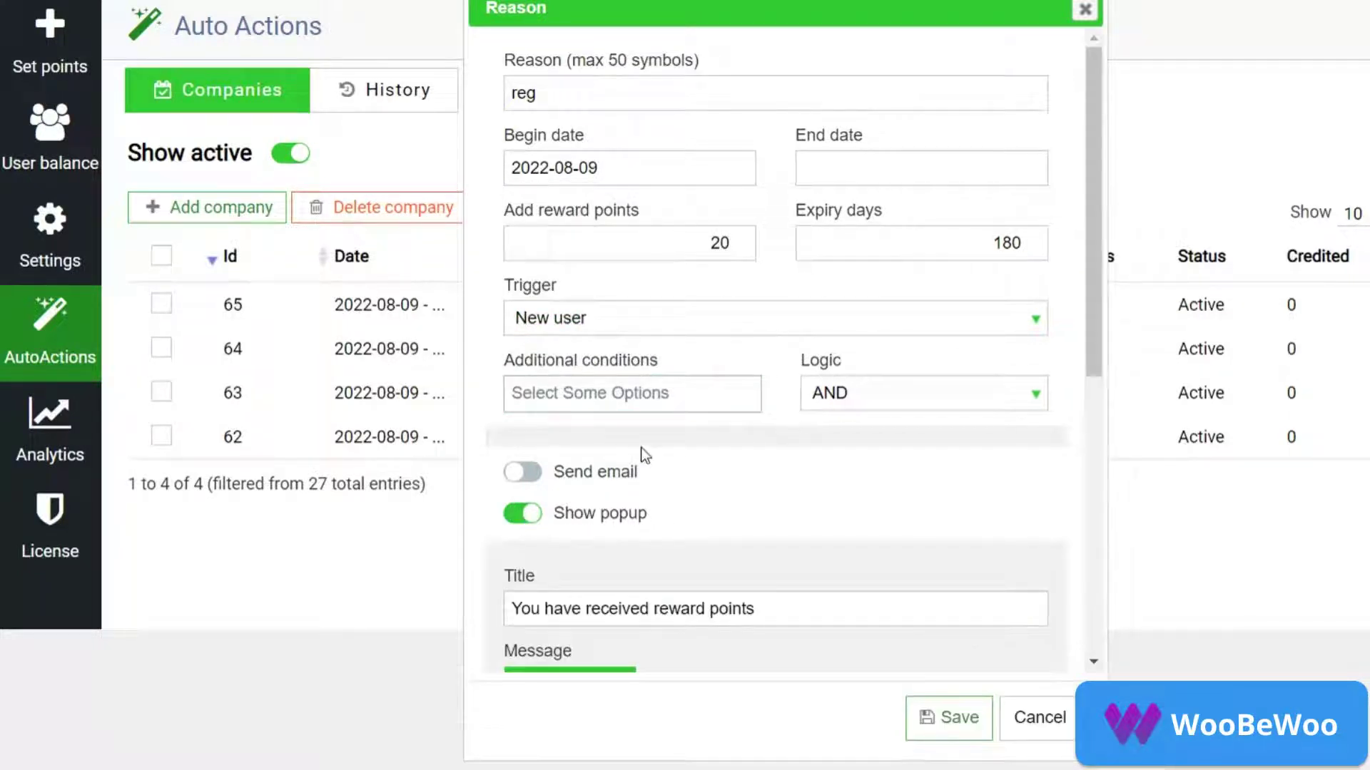
{"action": "scroll", "coordinate": [643, 448], "scroll_direction": "down", "scroll_amount": 2}
{"action": "left_click", "coordinate": [772, 370]}
{"action": "key", "text": "ctrl+a"}
{"action": "key", "text": "ctrl+v"}
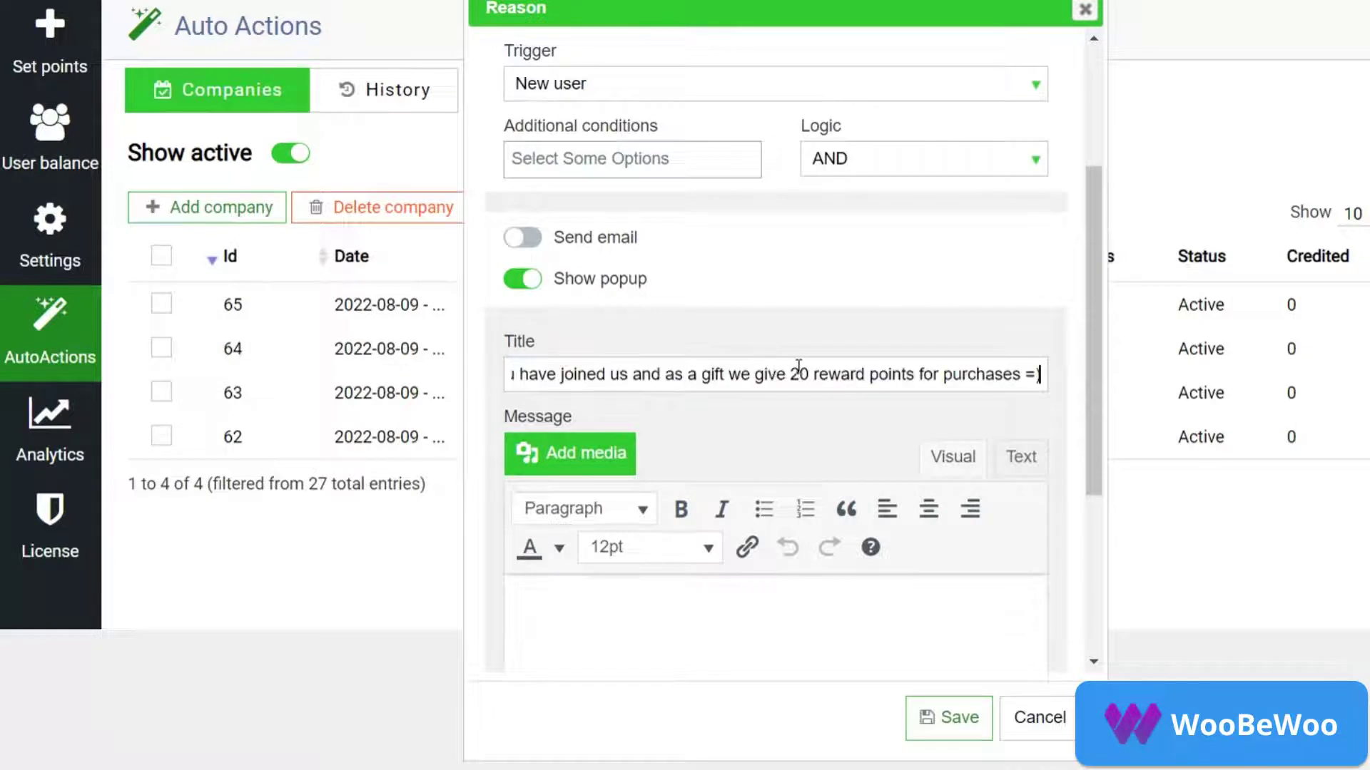
{"action": "scroll", "coordinate": [799, 368], "scroll_direction": "down", "scroll_amount": 3}
{"action": "left_click", "coordinate": [522, 576]}
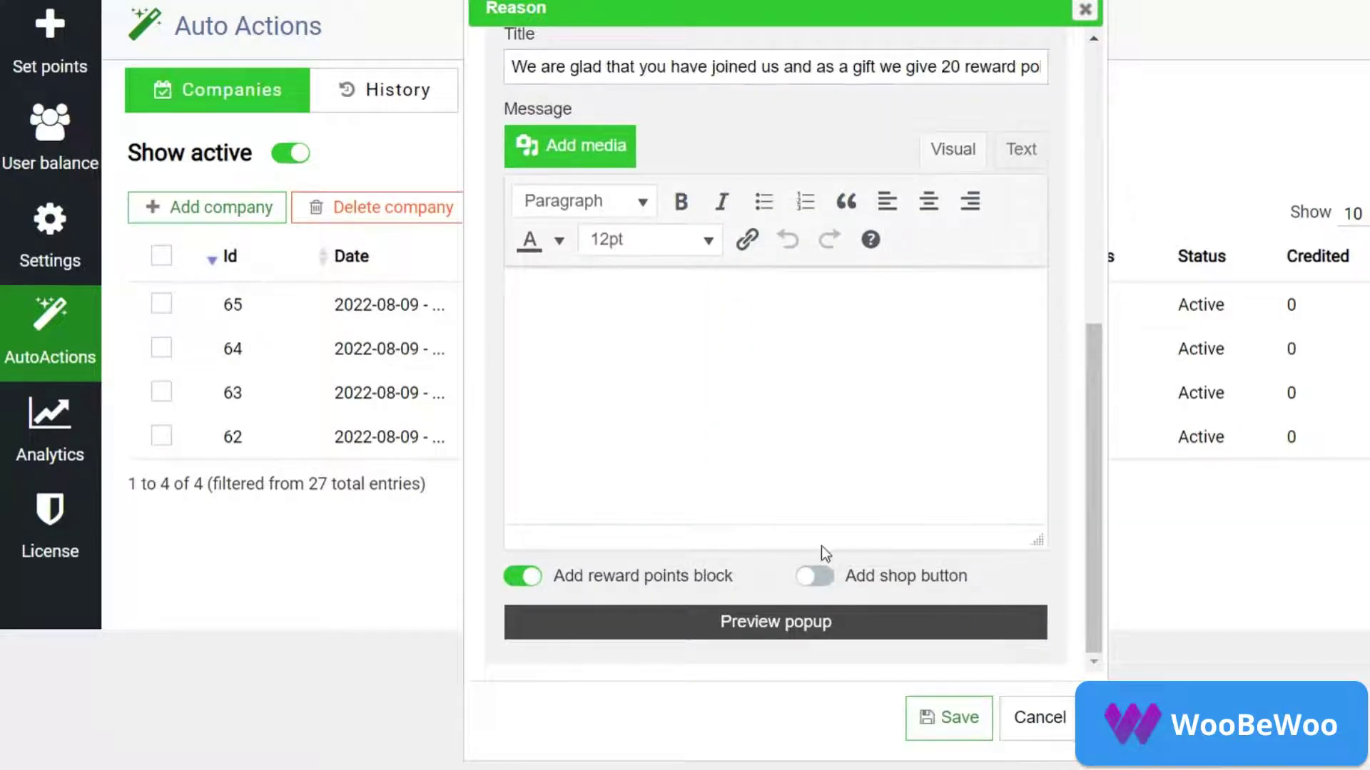
{"action": "left_click", "coordinate": [814, 576]}
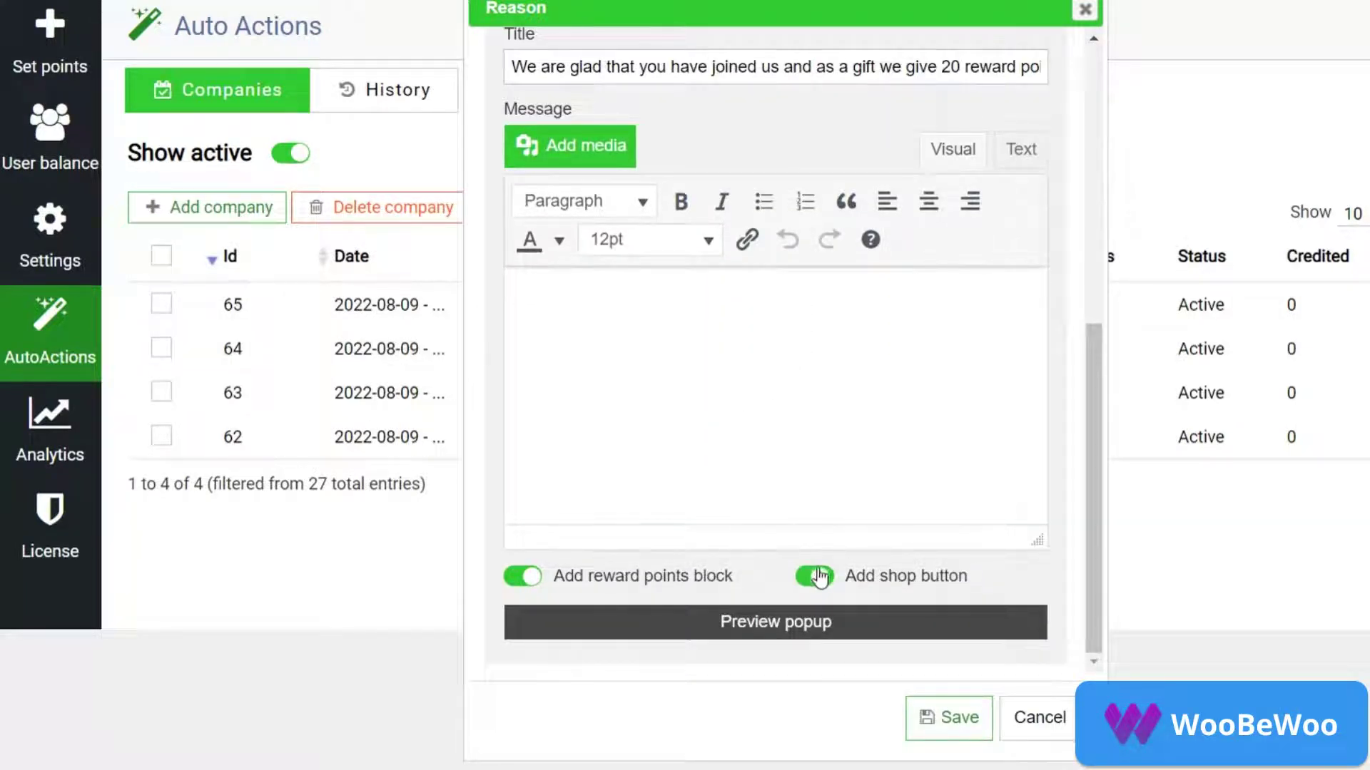
{"action": "left_click", "coordinate": [907, 708]}
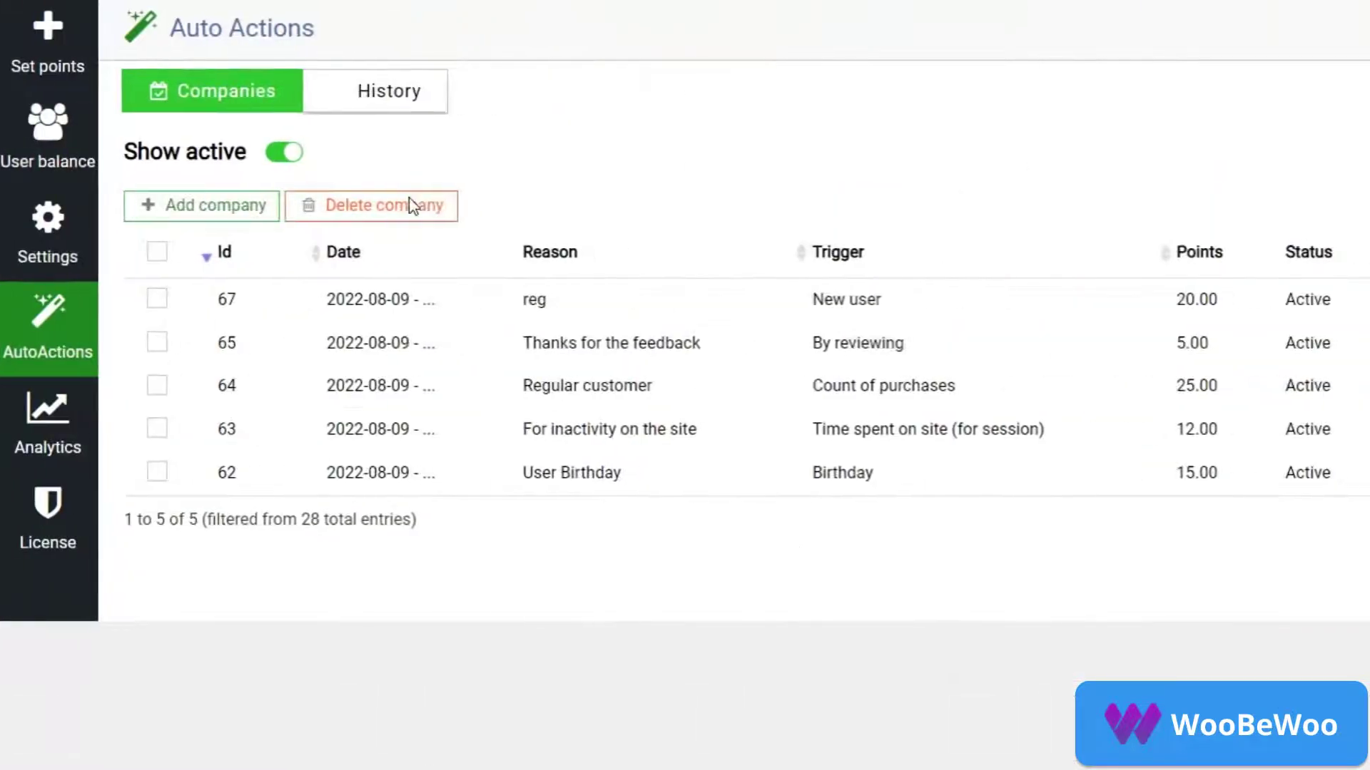
In Settings, stop and rerun the reward program and pick up the [wsbp-widget] shortcode
{"action": "left_click", "coordinate": [47, 219]}
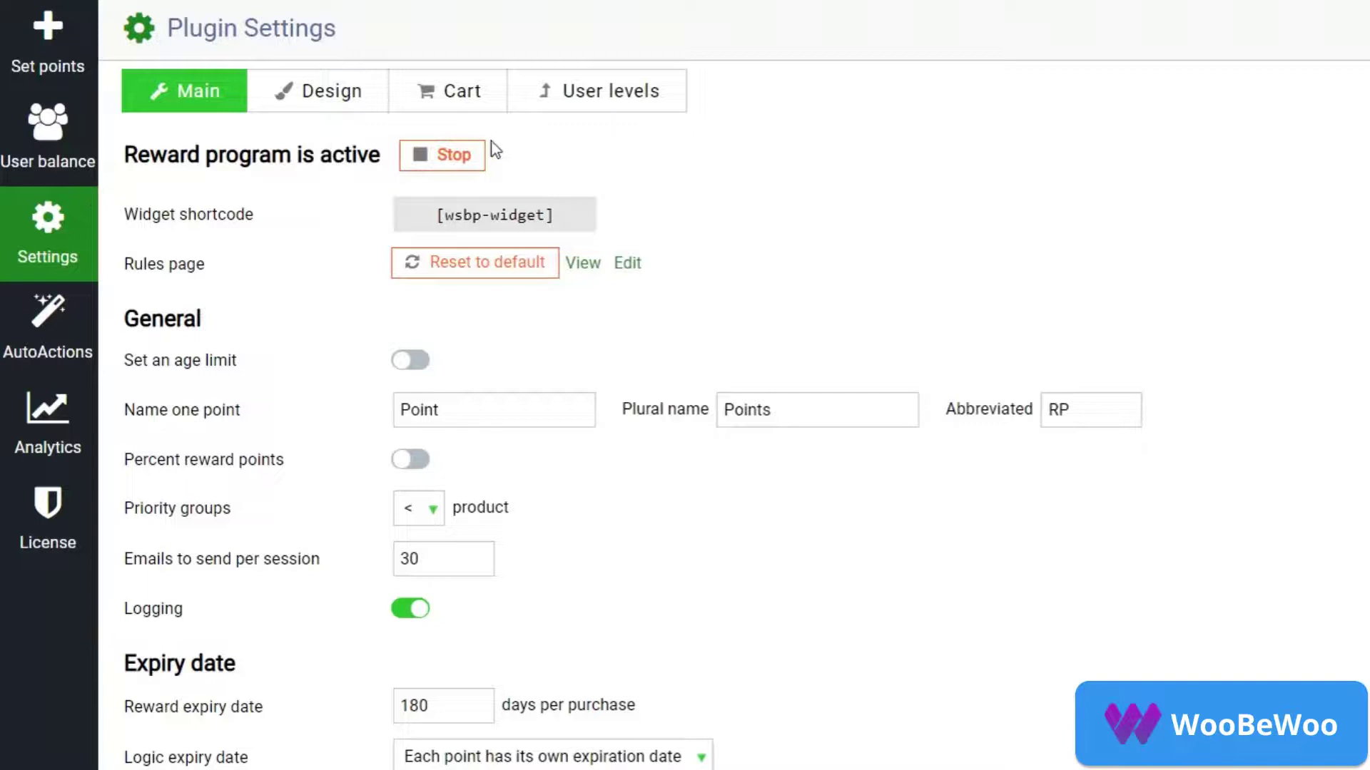
{"action": "left_click", "coordinate": [451, 155]}
{"action": "left_click", "coordinate": [467, 158]}
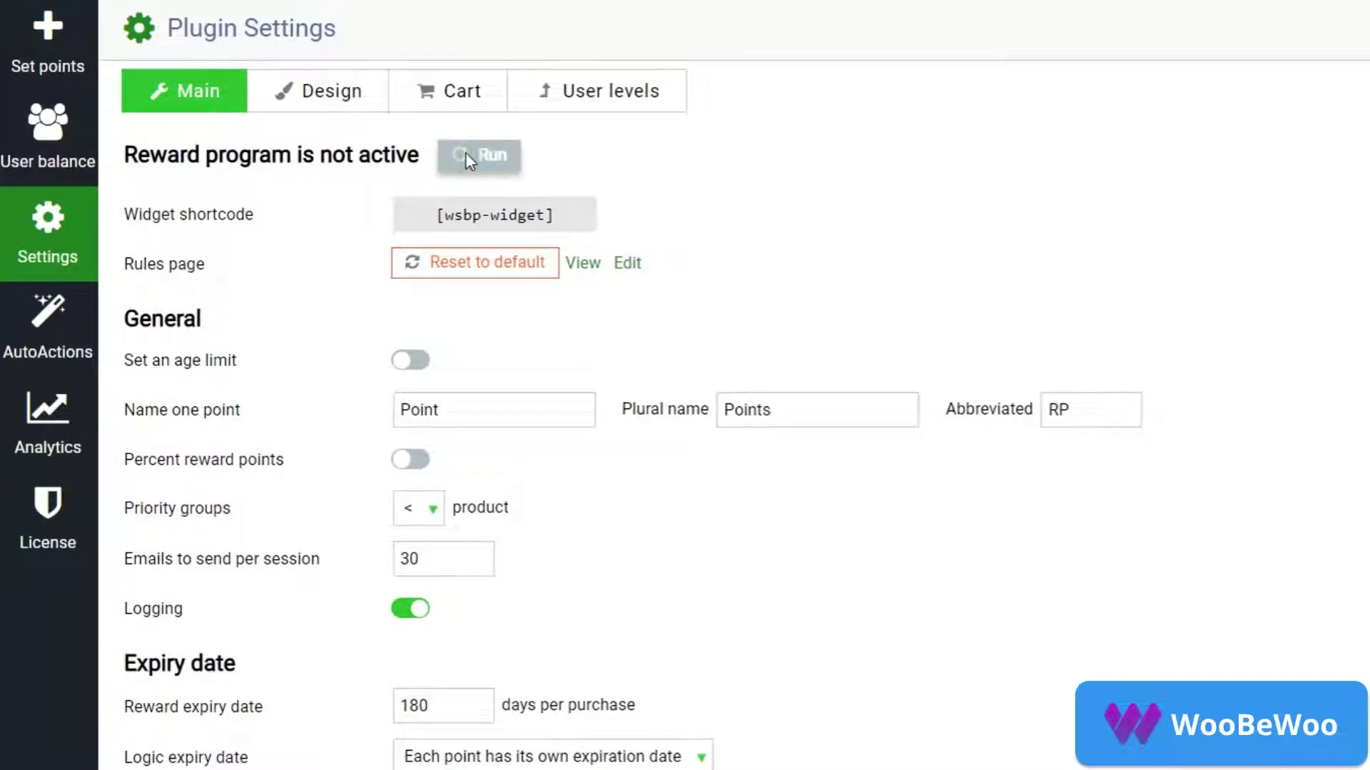
{"action": "left_click", "coordinate": [493, 215]}
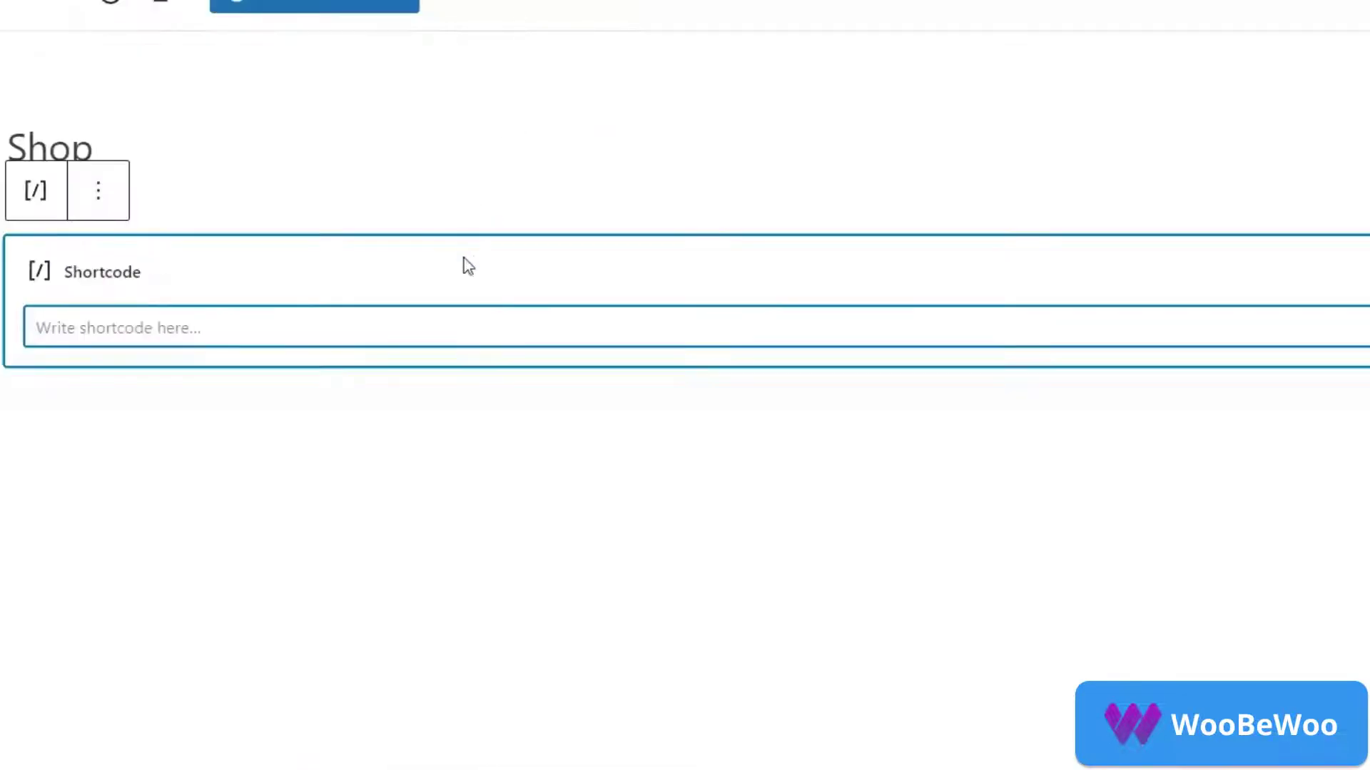
Paste the shortcode into the Shop page and review the 160-point account's transactions and settings
{"action": "type", "text": "[wsbp-widget]"}
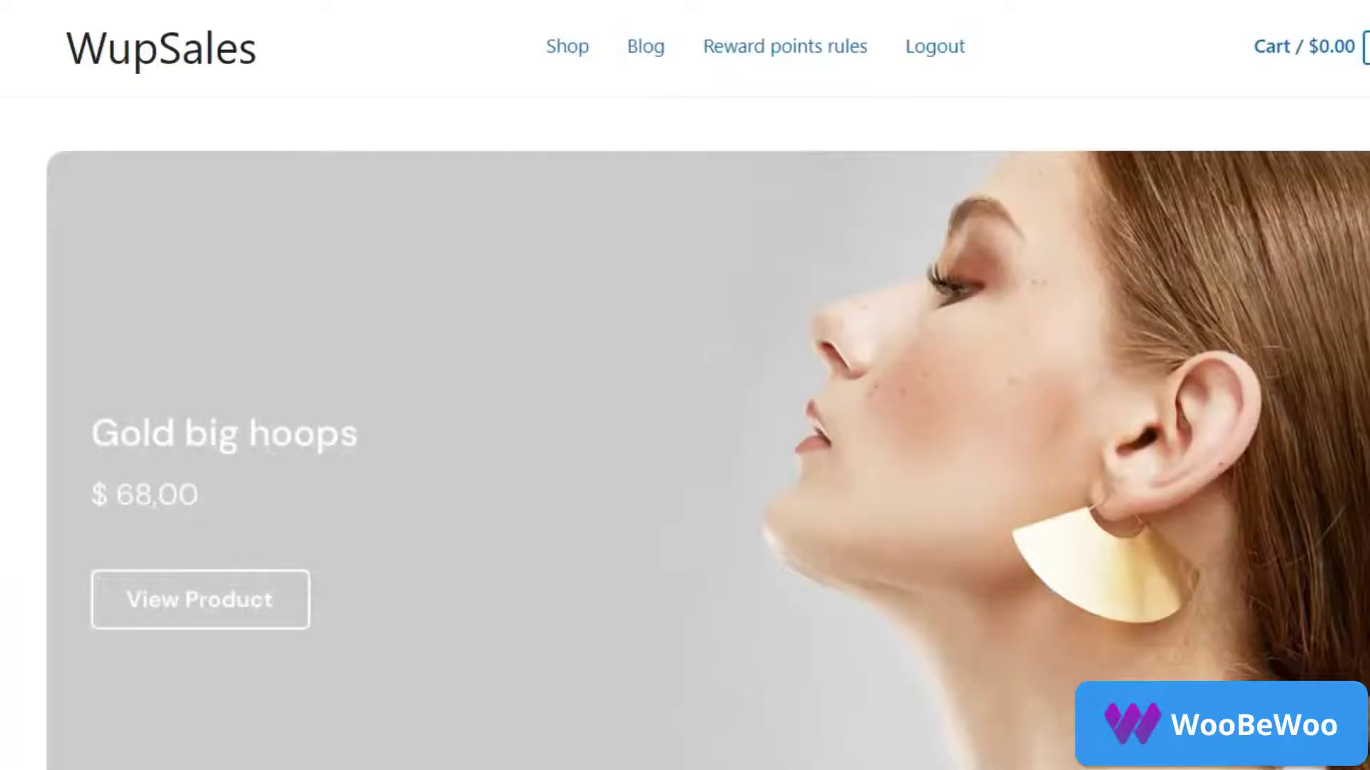
{"action": "scroll", "coordinate": [979, 295], "scroll_direction": "down", "scroll_amount": 1}
{"action": "scroll", "coordinate": [979, 294], "scroll_direction": "down", "scroll_amount": 5}
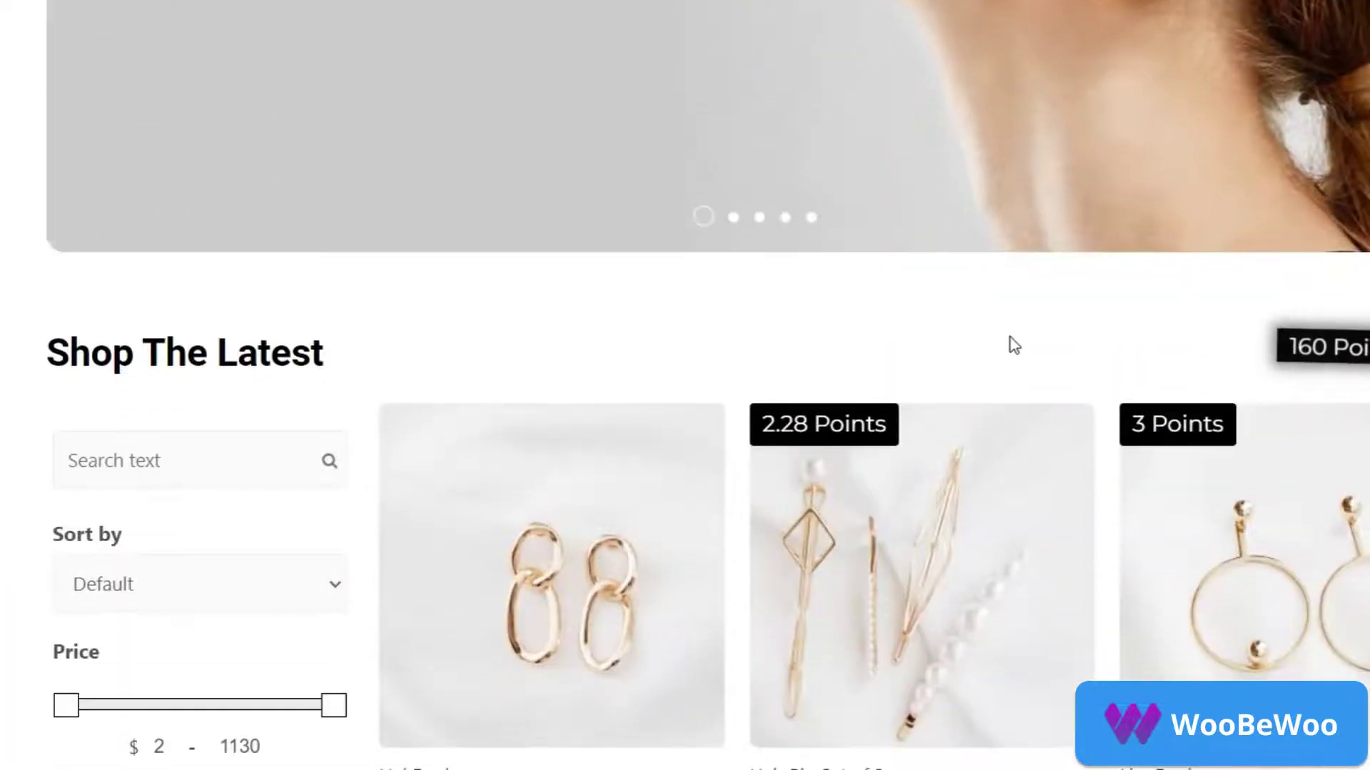
{"action": "left_click", "coordinate": [1332, 348]}
{"action": "left_click", "coordinate": [786, 238]}
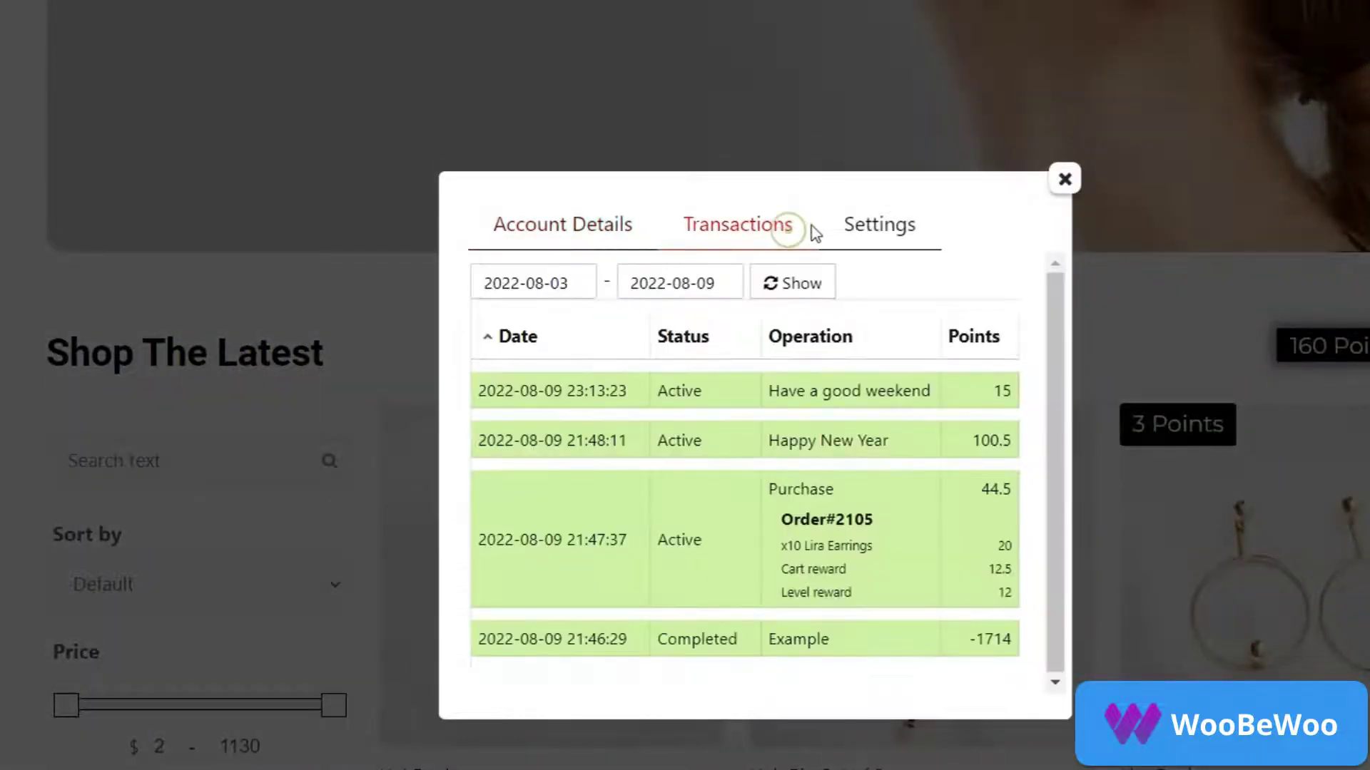
{"action": "left_click", "coordinate": [865, 235]}
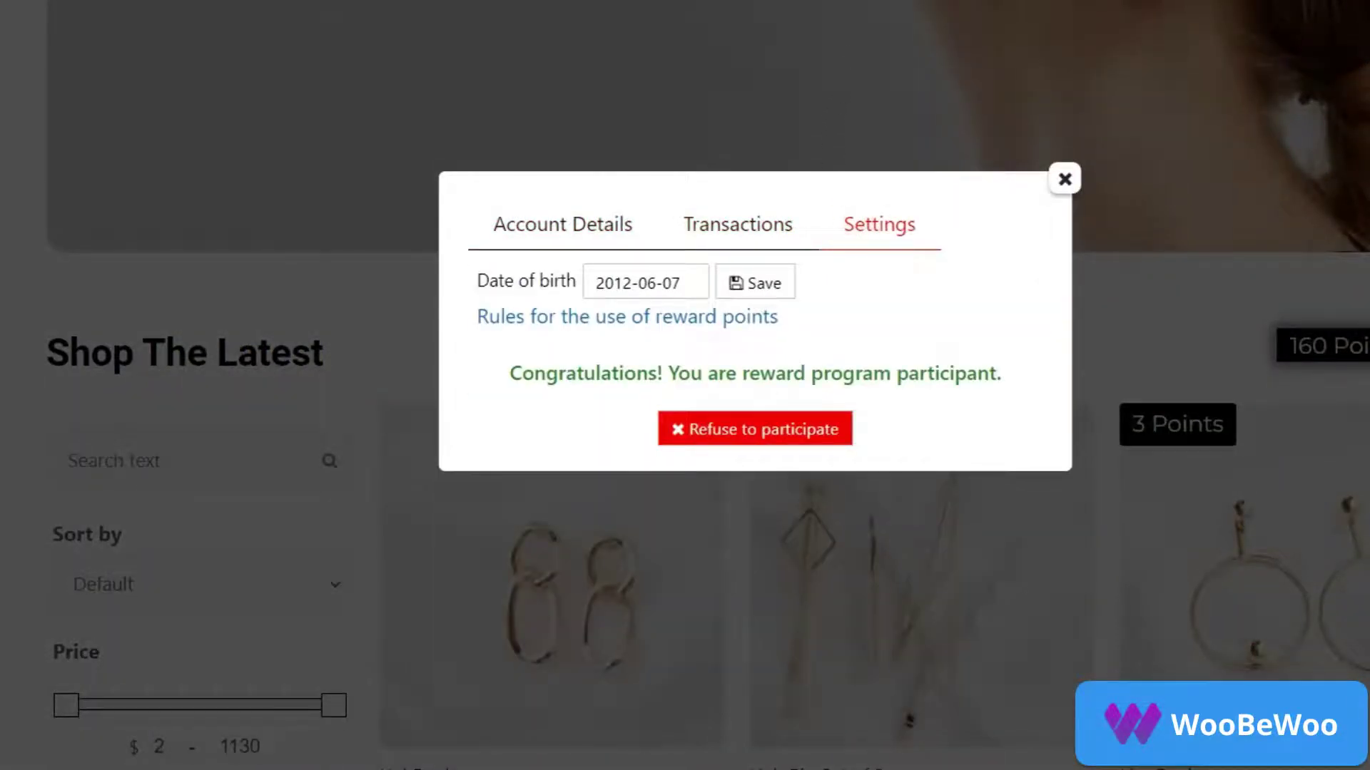
{"action": "scroll", "coordinate": [866, 285], "scroll_direction": "up", "scroll_amount": 5}
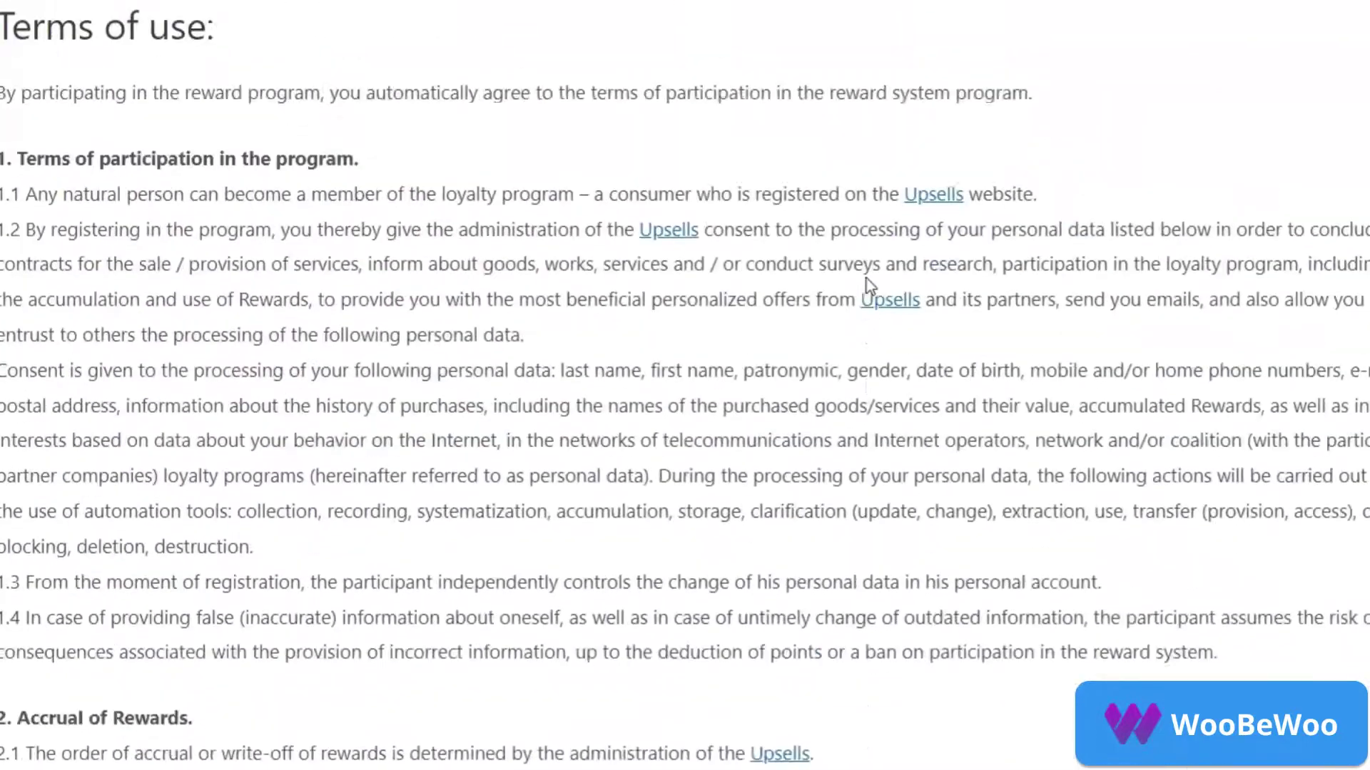
{"action": "scroll", "coordinate": [866, 285], "scroll_direction": "up", "scroll_amount": 3}
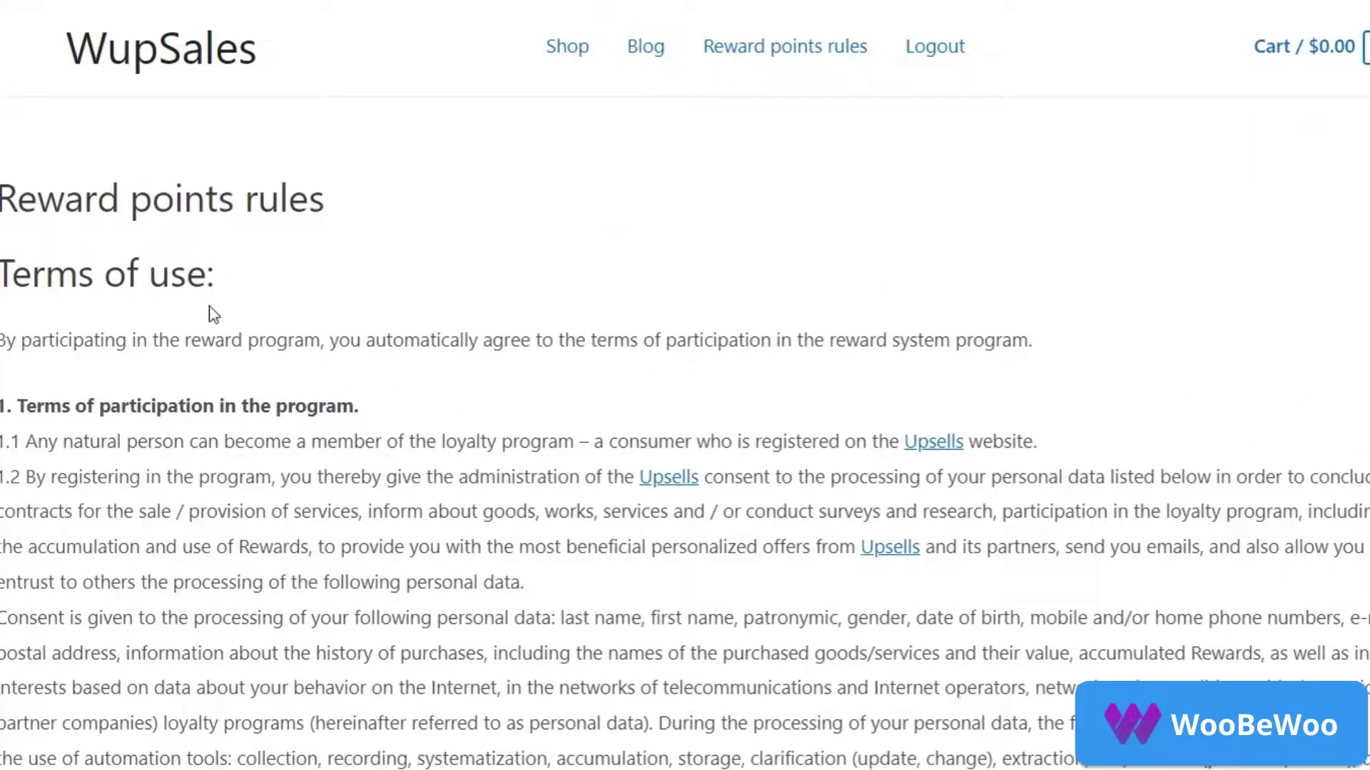
{"action": "scroll", "coordinate": [210, 313], "scroll_direction": "down", "scroll_amount": 5}
{"action": "scroll", "coordinate": [211, 314], "scroll_direction": "down", "scroll_amount": 4}
{"action": "scroll", "coordinate": [211, 314], "scroll_direction": "down", "scroll_amount": 2}
{"action": "scroll", "coordinate": [236, 324], "scroll_direction": "down", "scroll_amount": 4}
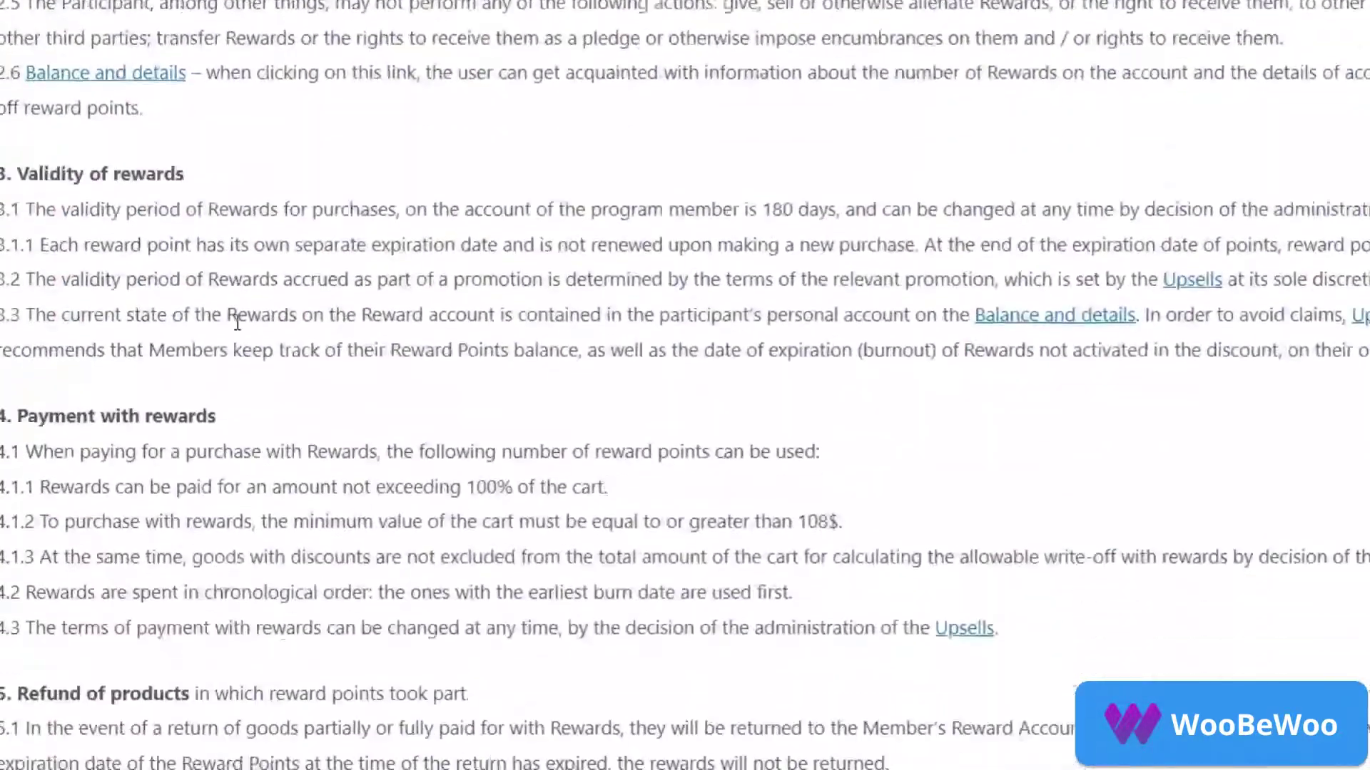
{"action": "scroll", "coordinate": [237, 324], "scroll_direction": "down", "scroll_amount": 2}
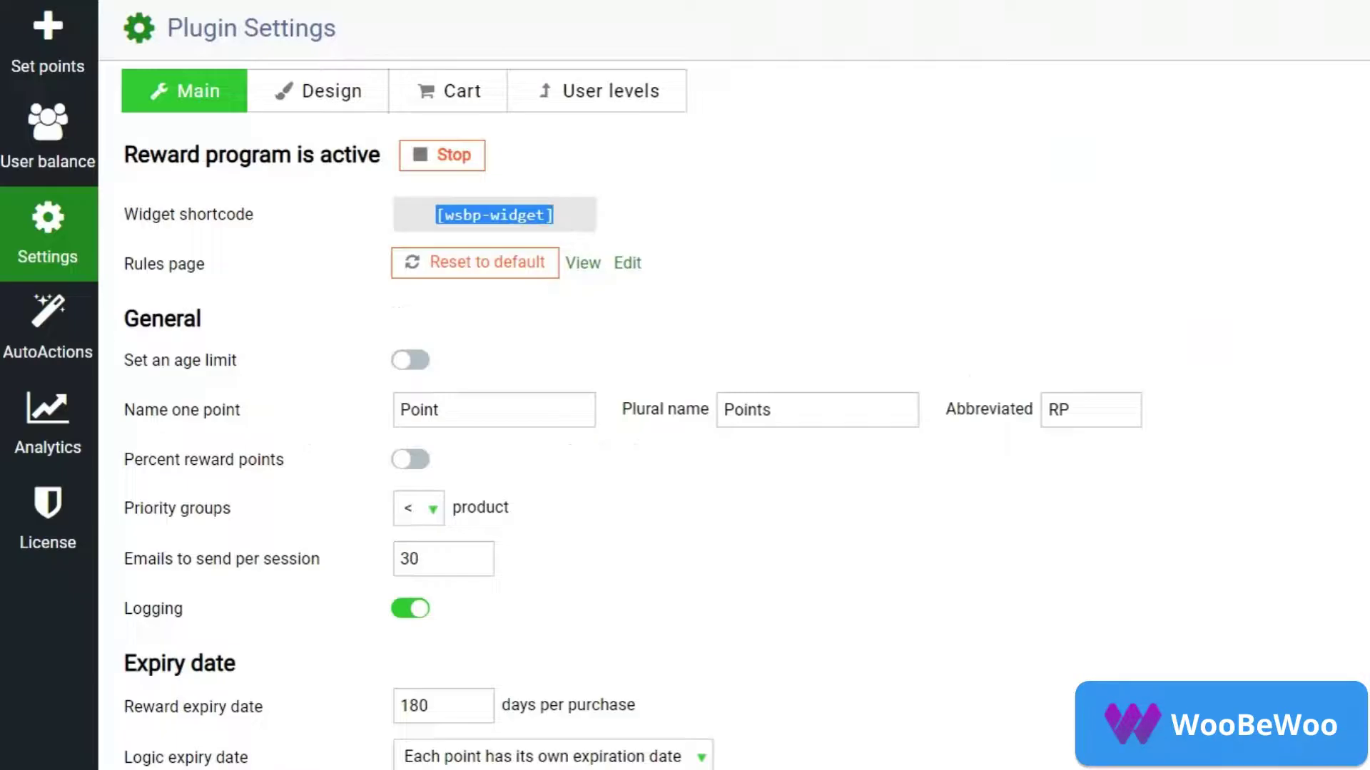
Enable the age limit, Max to pay by points, Max value BP for 1 cart and Min amount cart options
{"action": "left_click", "coordinate": [657, 287]}
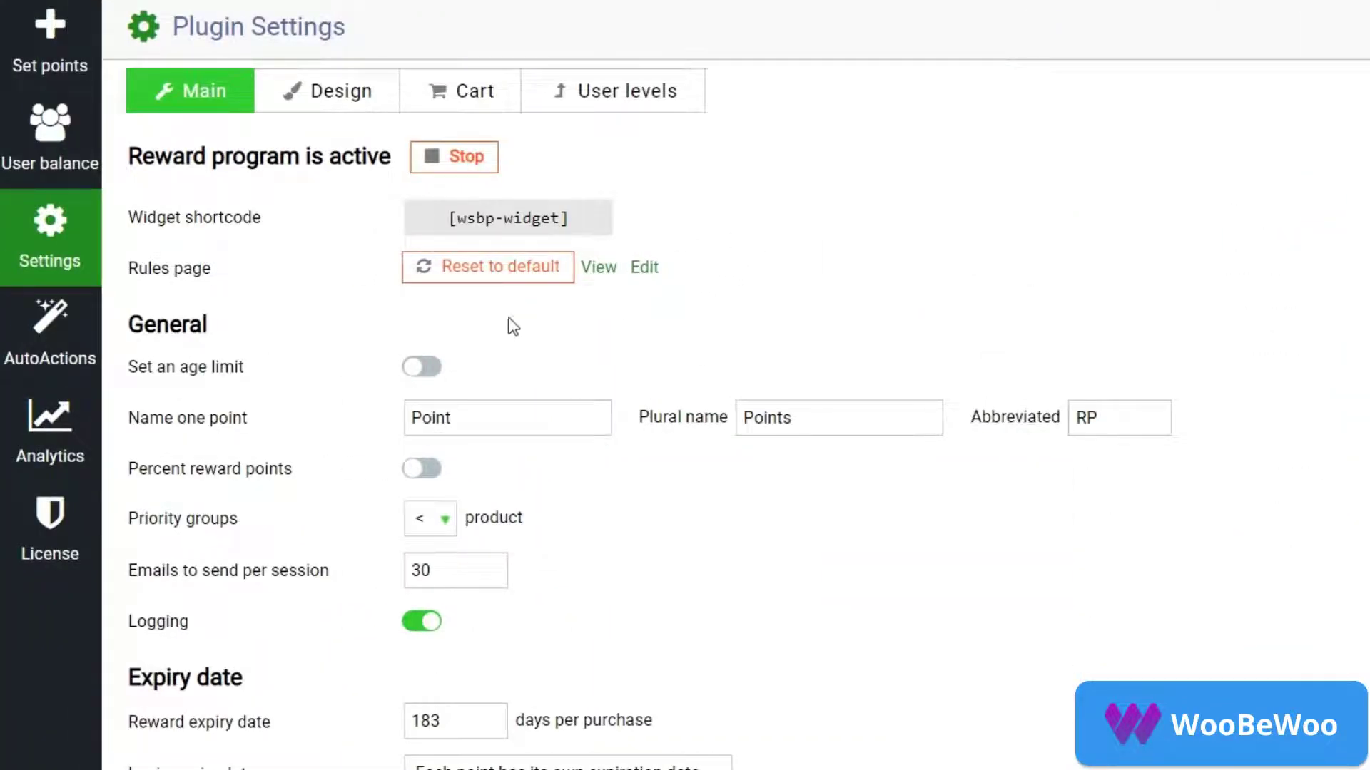
{"action": "left_click", "coordinate": [426, 367]}
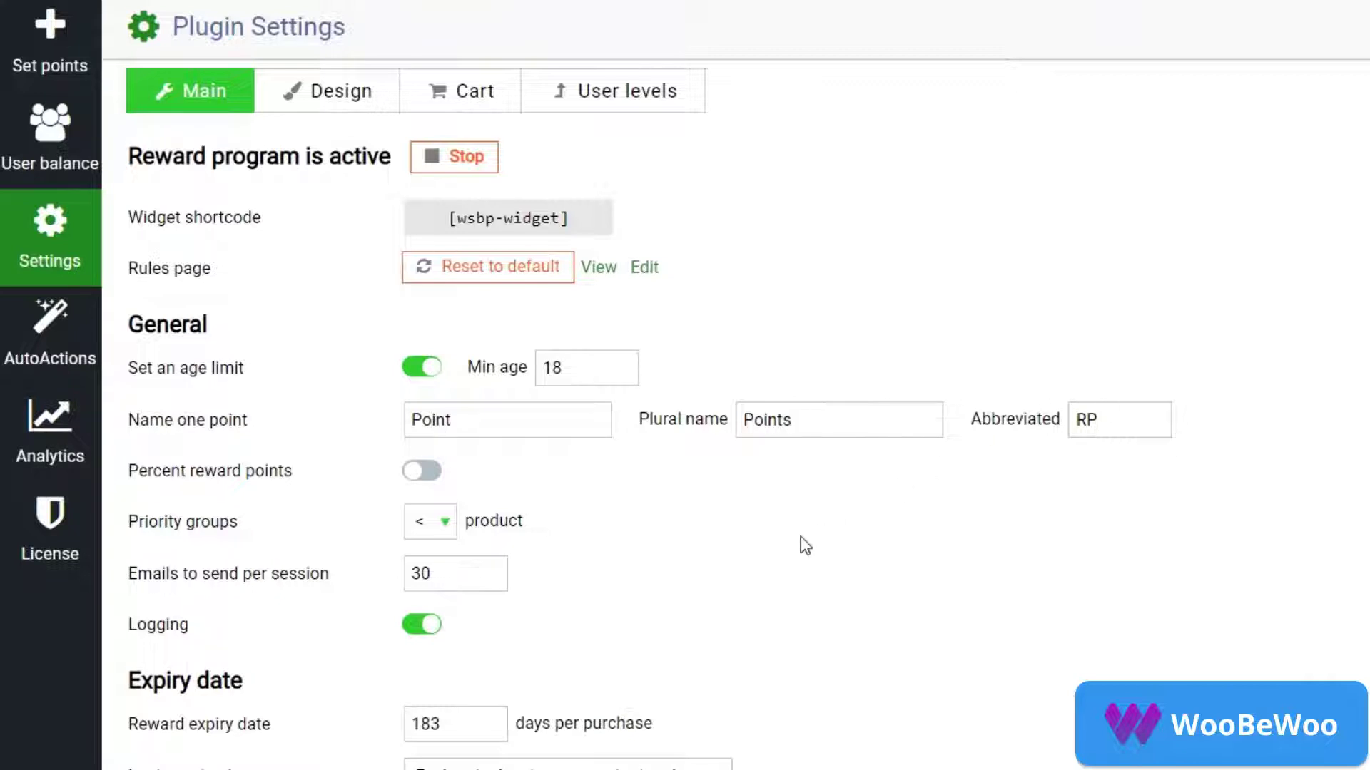
{"action": "scroll", "coordinate": [750, 555], "scroll_direction": "down", "scroll_amount": 4}
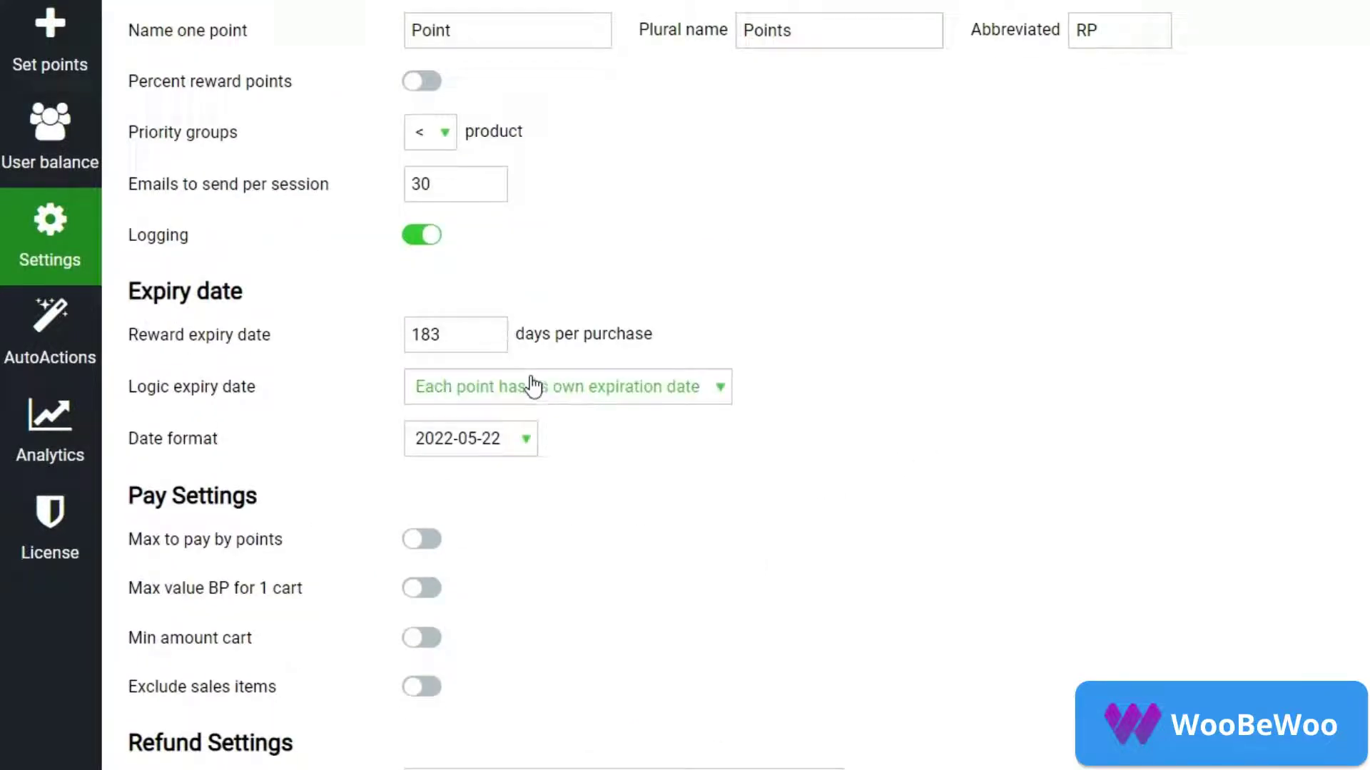
{"action": "scroll", "coordinate": [541, 461], "scroll_direction": "down", "scroll_amount": 1}
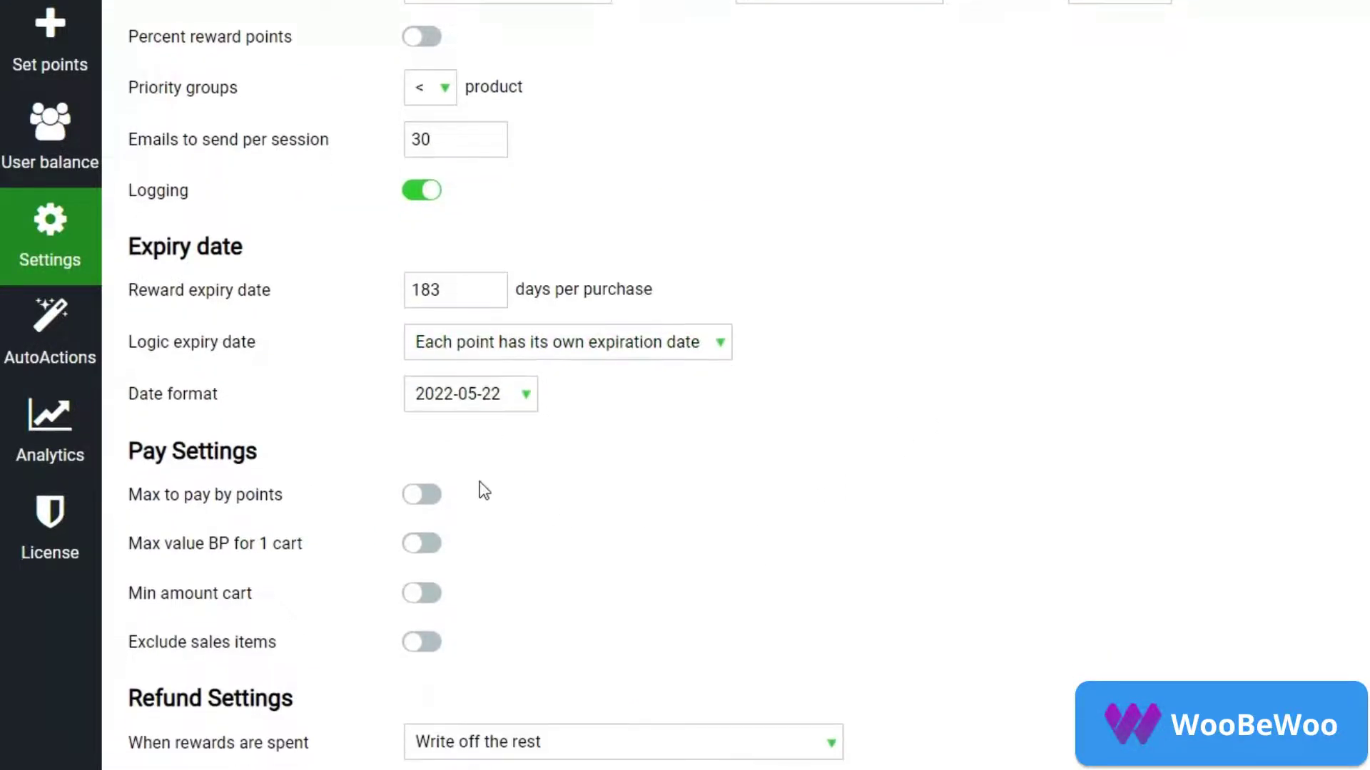
{"action": "left_click", "coordinate": [428, 495]}
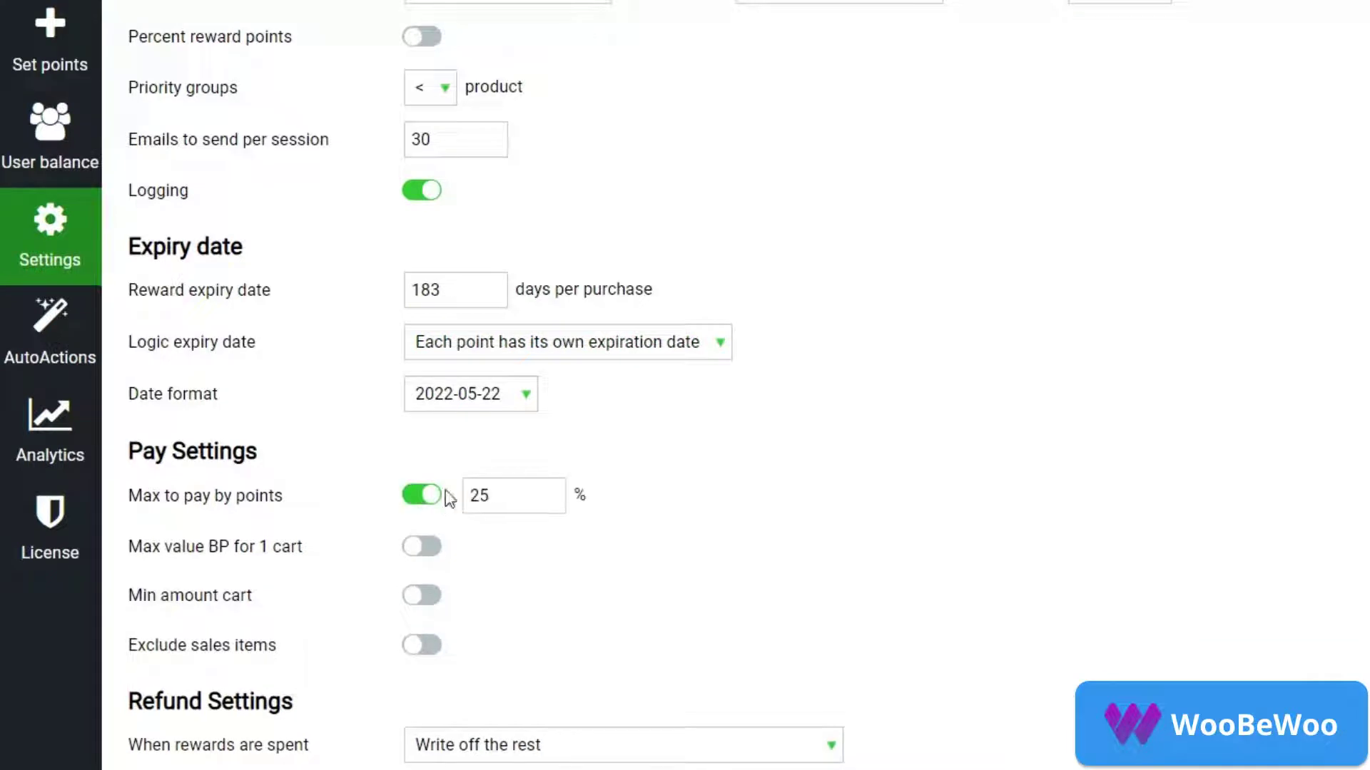
{"action": "left_click", "coordinate": [427, 549]}
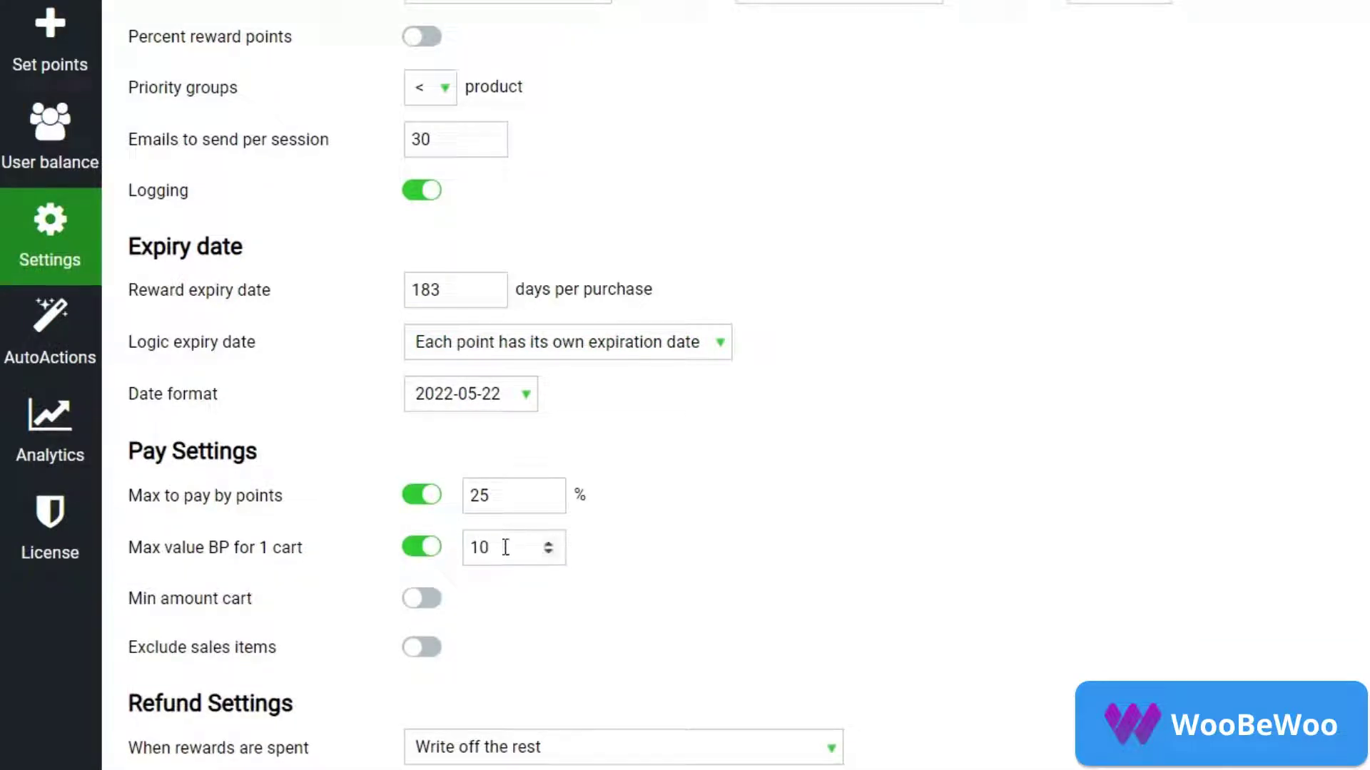
{"action": "left_click", "coordinate": [425, 602]}
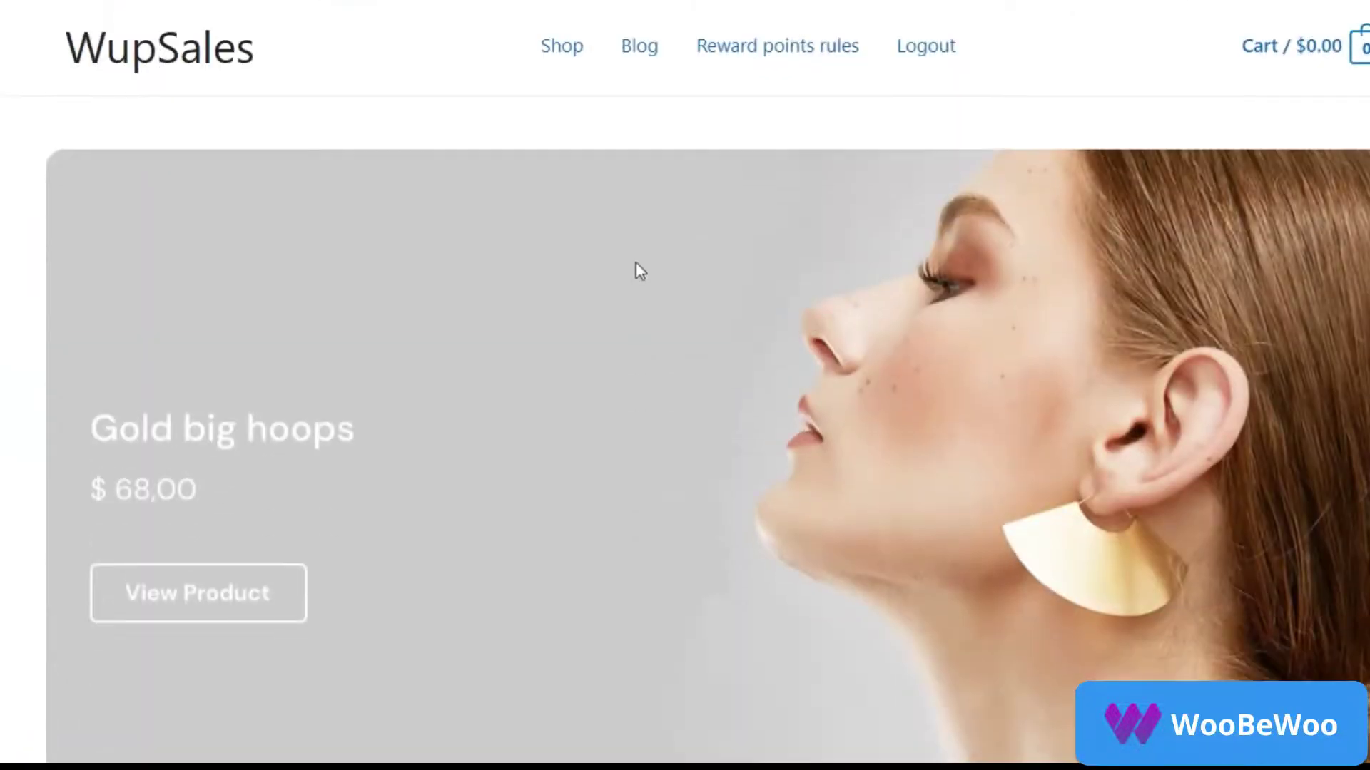
{"action": "scroll", "coordinate": [635, 269], "scroll_direction": "down", "scroll_amount": 3}
{"action": "scroll", "coordinate": [637, 268], "scroll_direction": "down", "scroll_amount": 3}
{"action": "scroll", "coordinate": [636, 271], "scroll_direction": "down", "scroll_amount": 1}
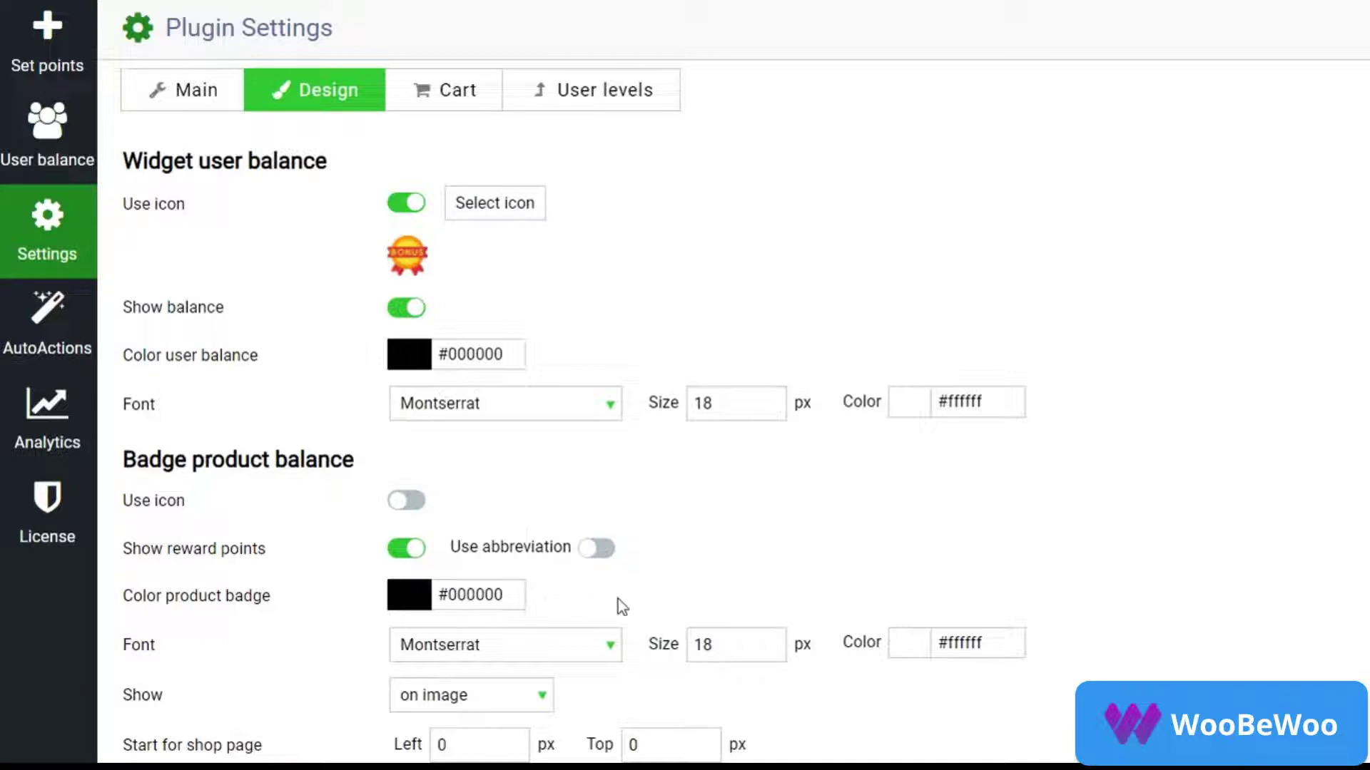
Reorder the cart rewards so Small cart sits above Medium cart, then review Medium and VIP cart rules
{"action": "left_click", "coordinate": [453, 92]}
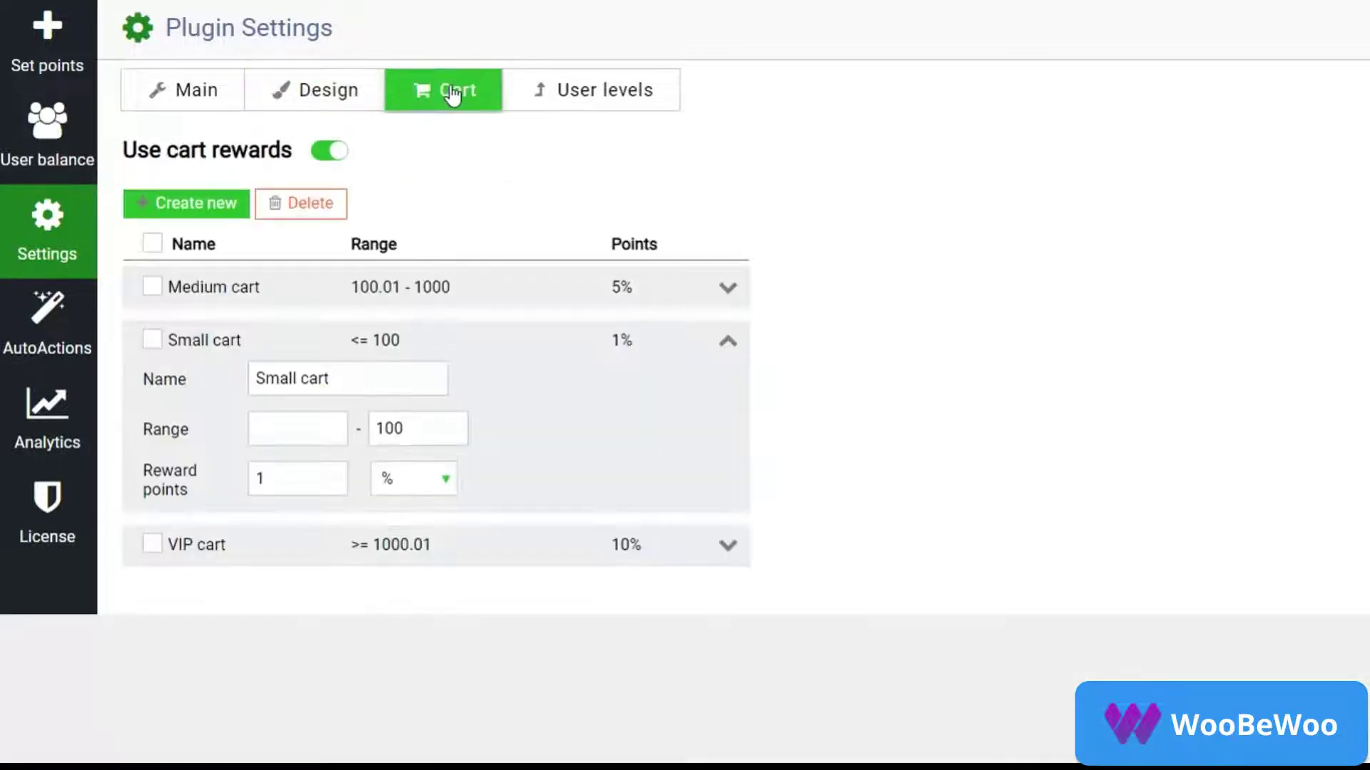
{"action": "left_click", "coordinate": [729, 343]}
{"action": "left_click_drag", "start_coordinate": [678, 334], "coordinate": [679, 286]}
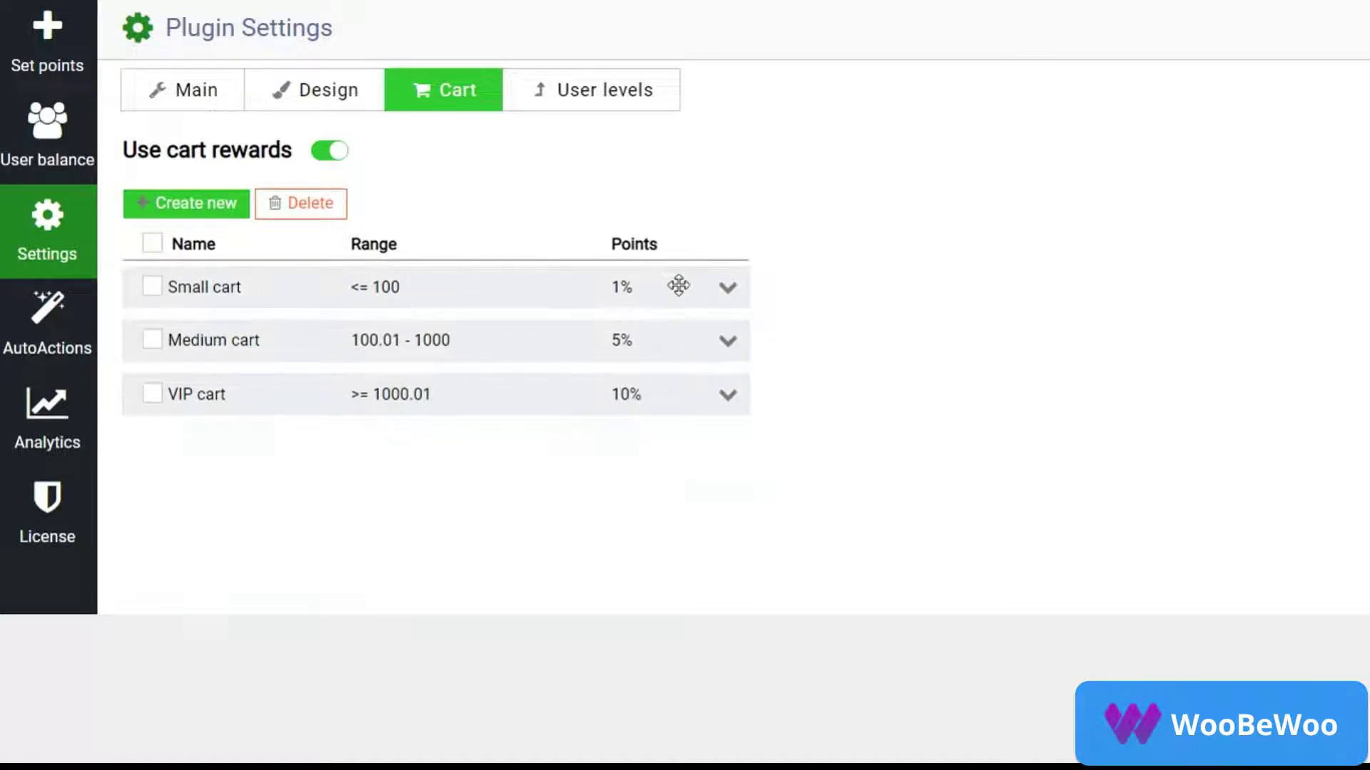
{"action": "left_click", "coordinate": [728, 342]}
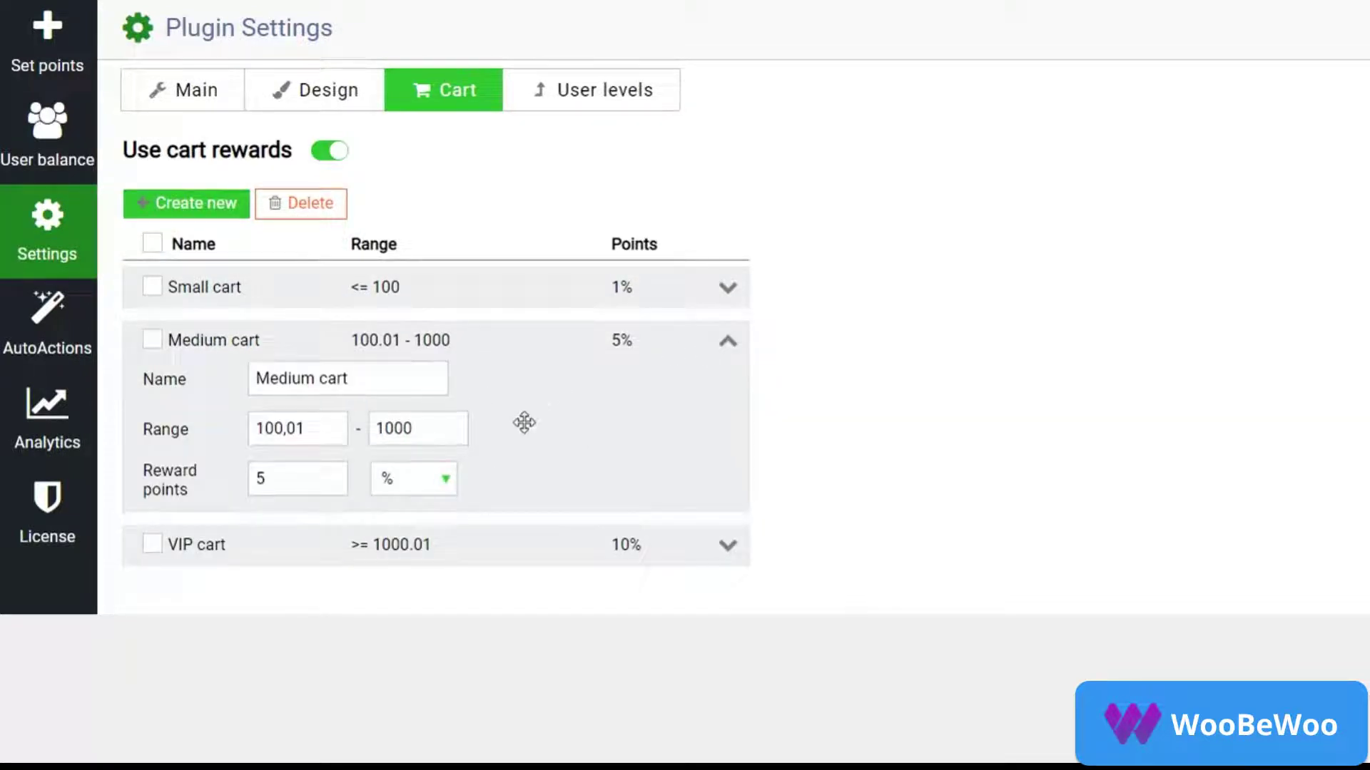
{"action": "left_click", "coordinate": [725, 552]}
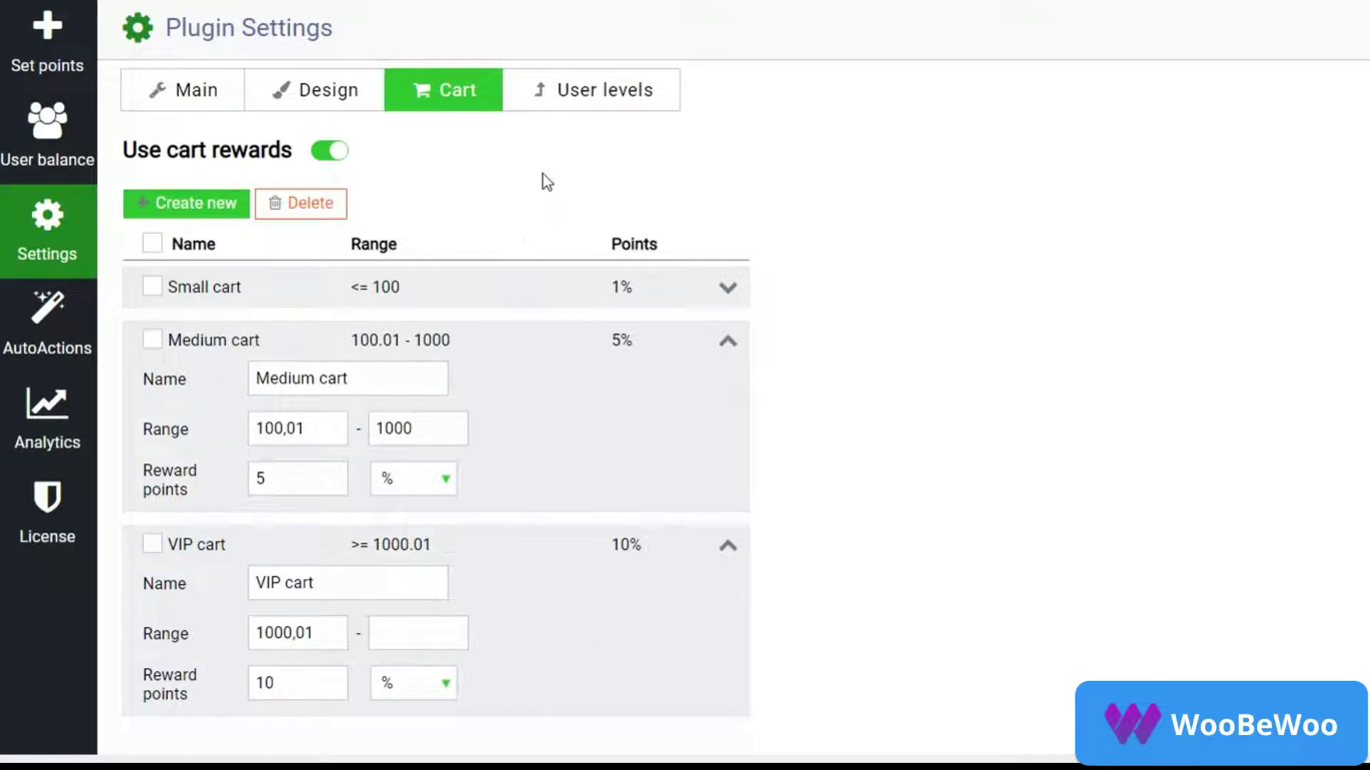
Review the VIP user level's rewards and conditions in the User levels settings
{"action": "left_click", "coordinate": [567, 102]}
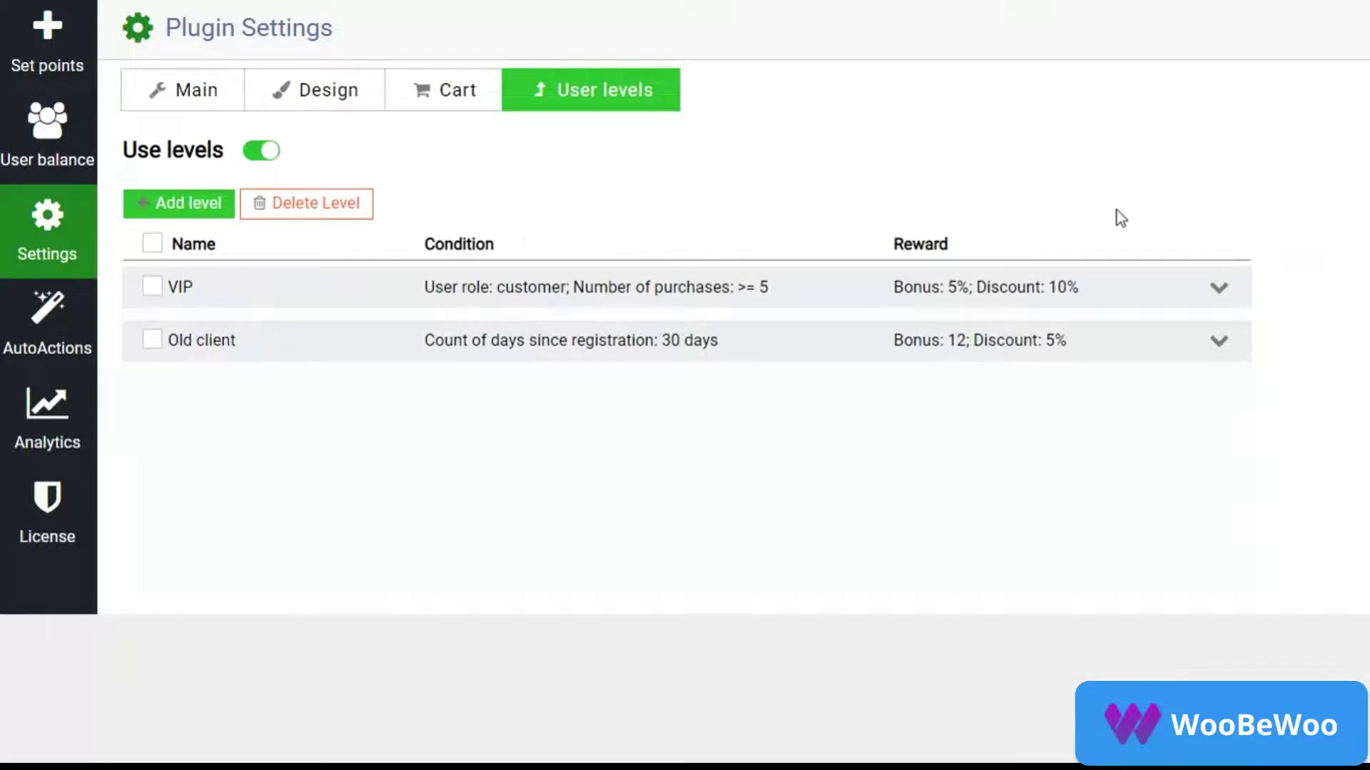
{"action": "left_click", "coordinate": [1222, 291]}
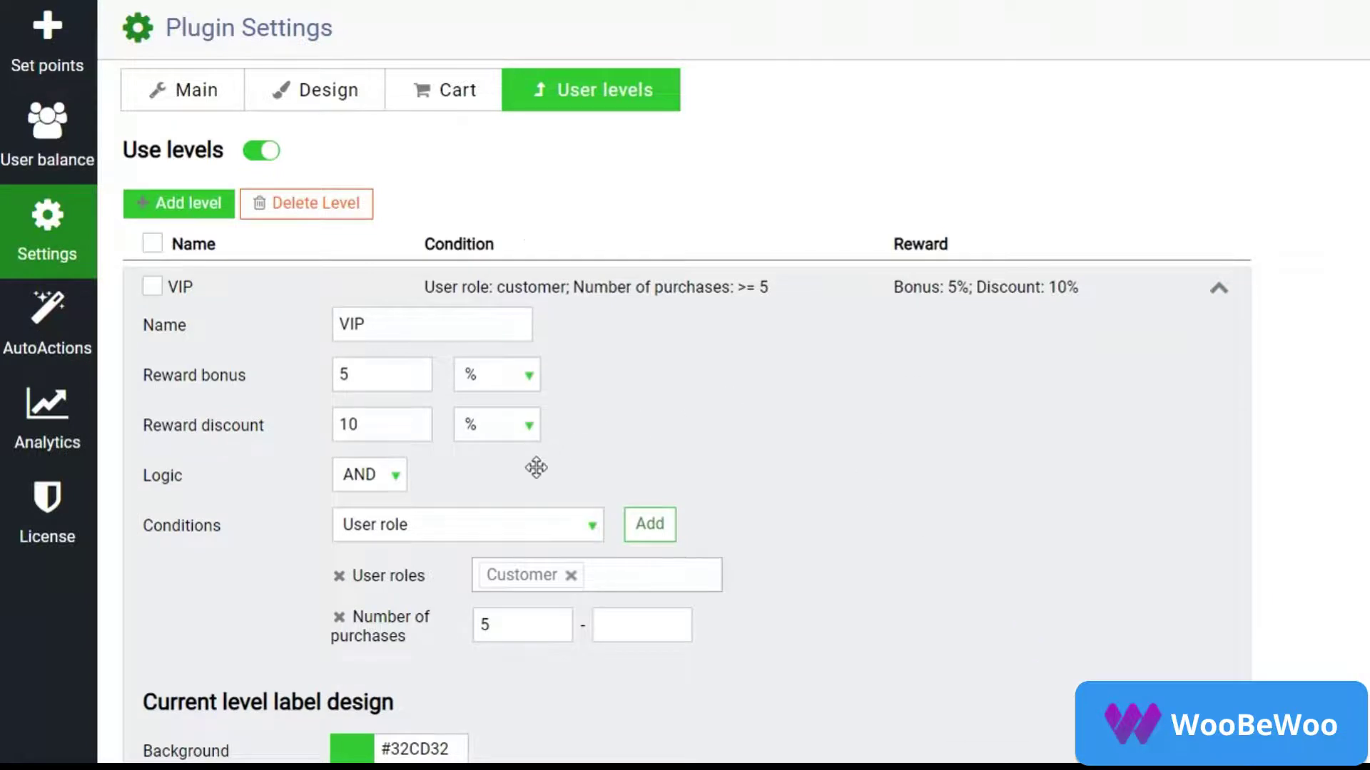
{"action": "scroll", "coordinate": [535, 466], "scroll_direction": "down", "scroll_amount": 2}
{"action": "scroll", "coordinate": [536, 465], "scroll_direction": "up", "scroll_amount": 3}
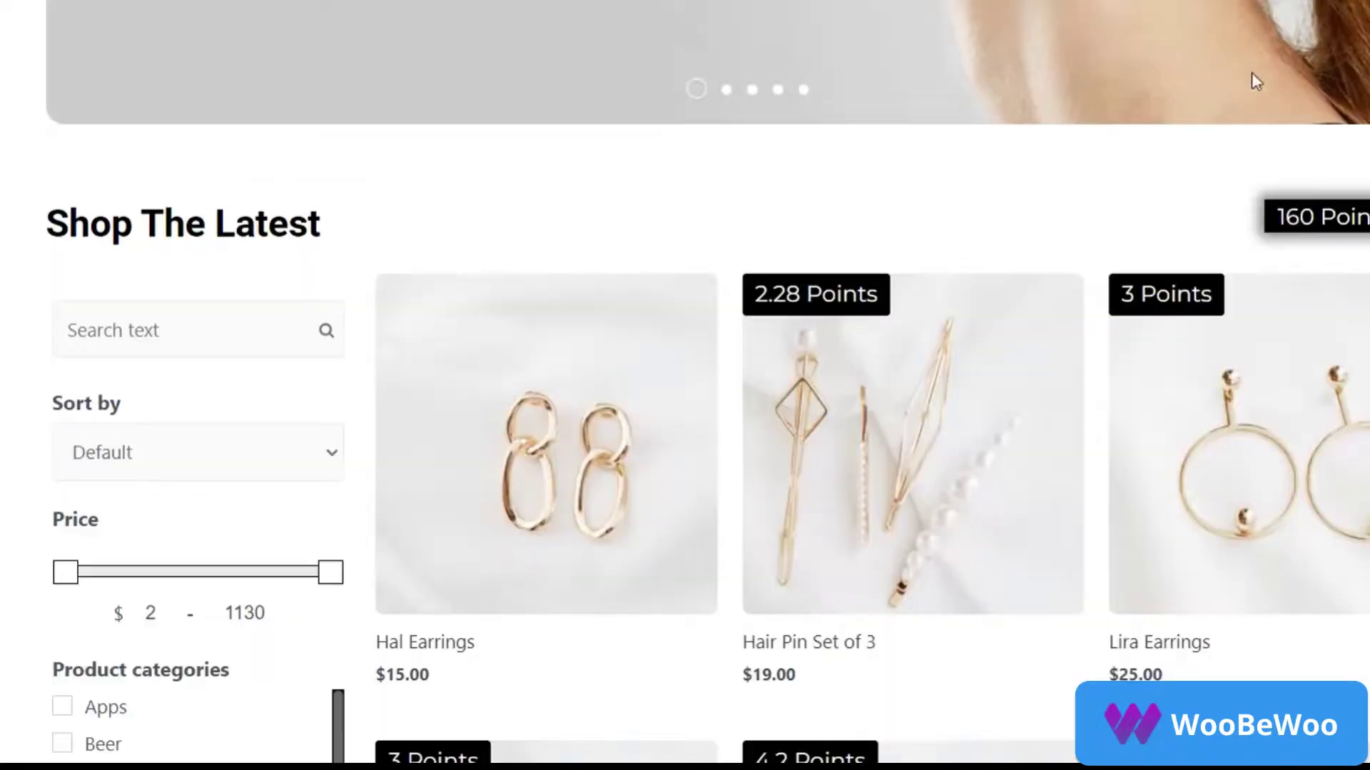
Check the storefront points account, then review the analytics report type and period choices for spent-points purchases
{"action": "left_click", "coordinate": [1322, 214]}
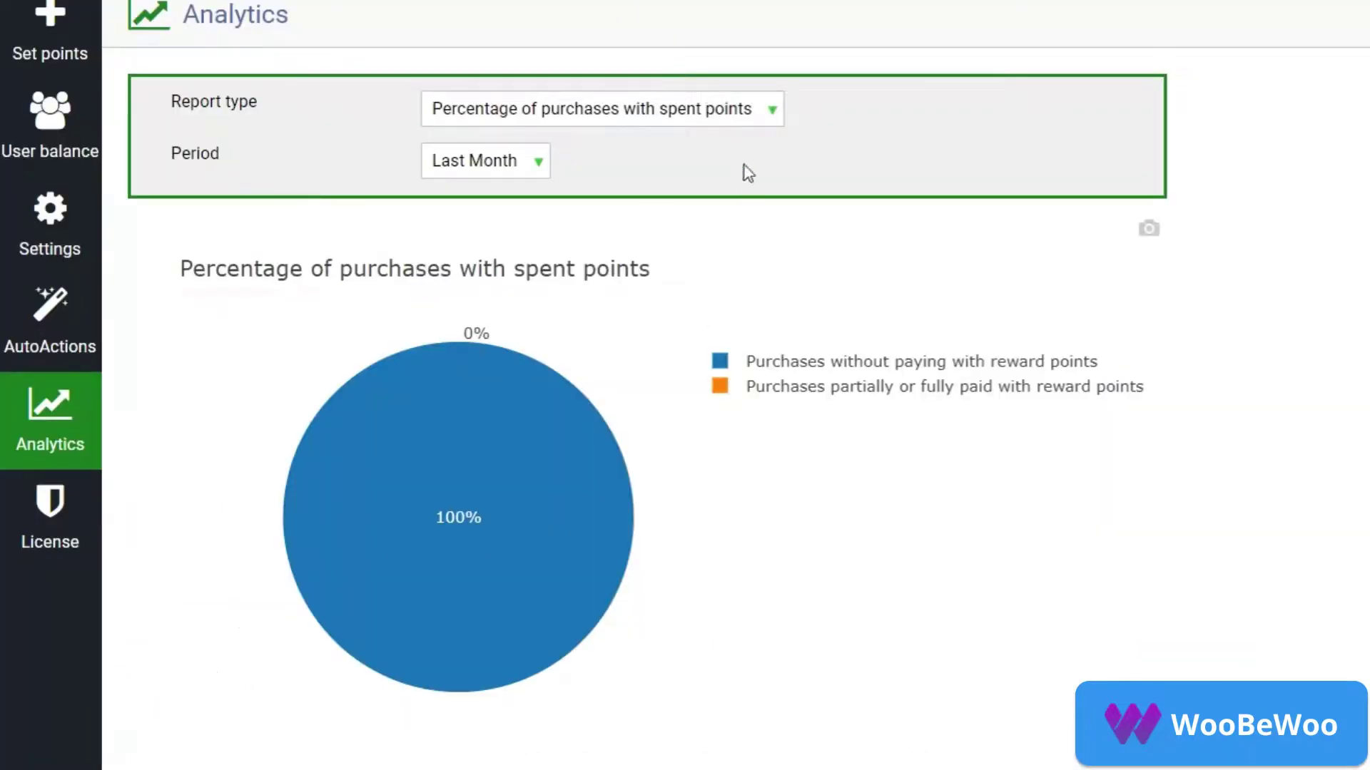
{"action": "left_click", "coordinate": [732, 113]}
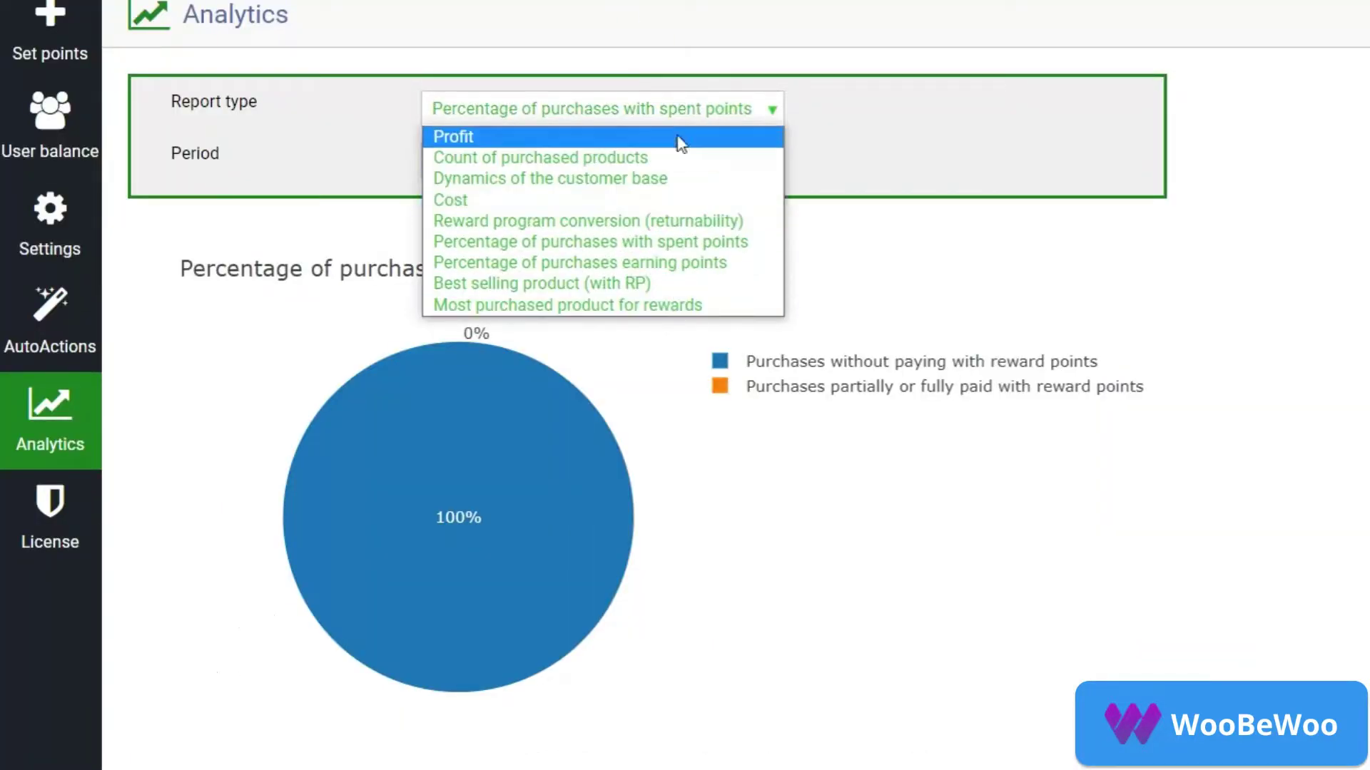
{"action": "left_click", "coordinate": [675, 38]}
{"action": "left_click", "coordinate": [510, 160]}
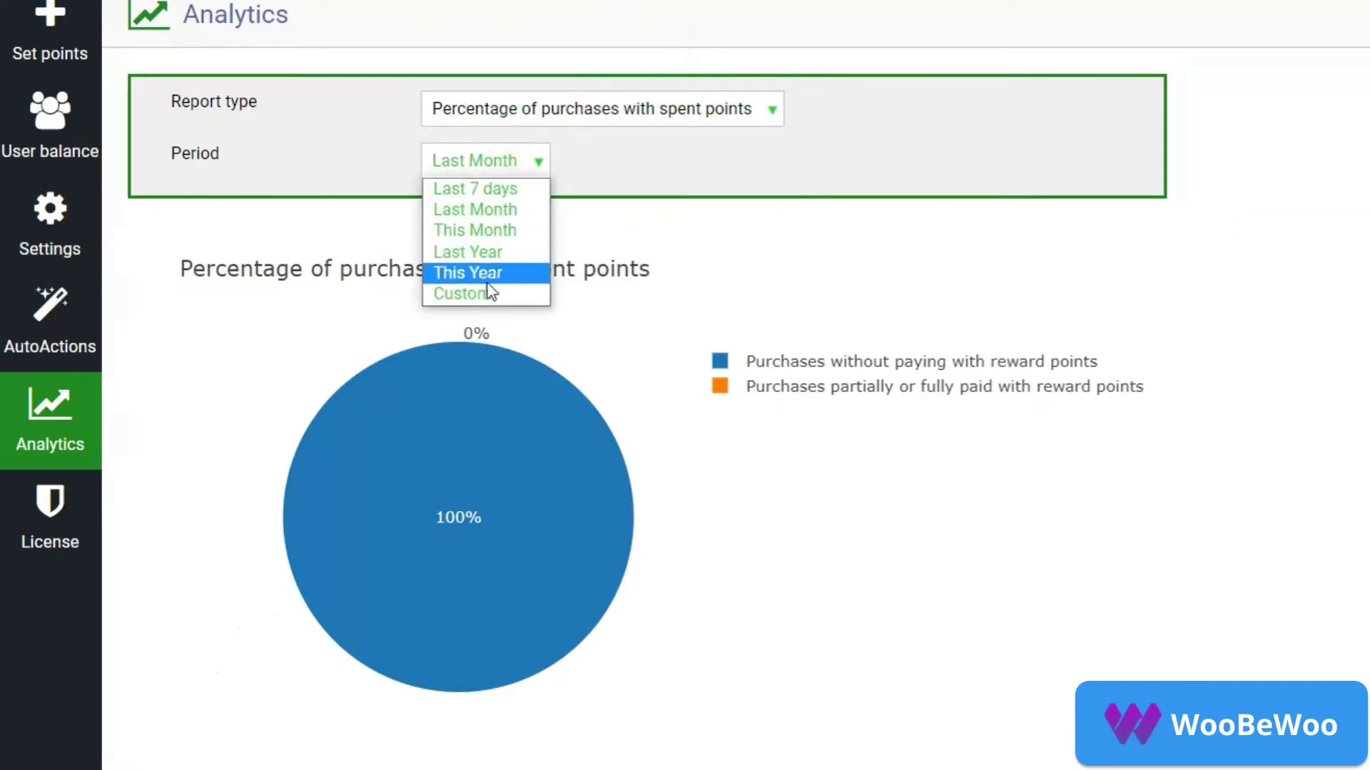